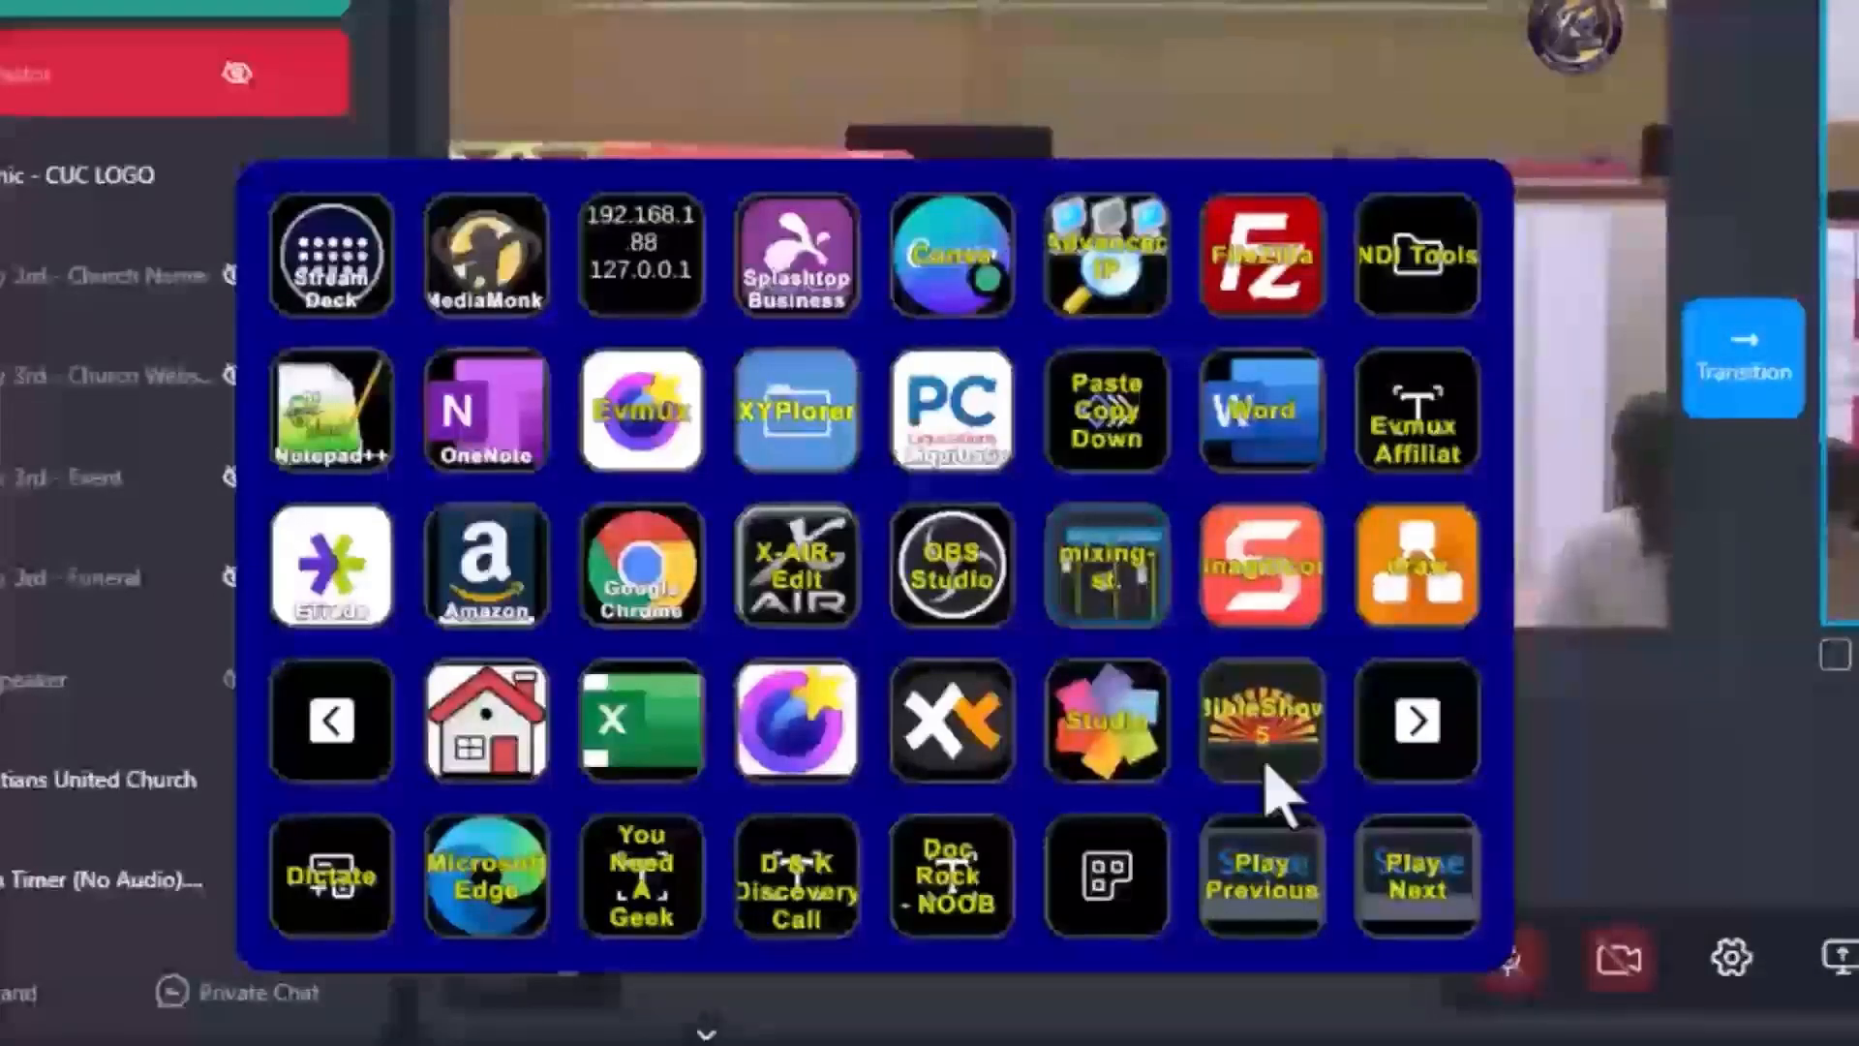
Launch BibleShow 5 from the Stream Deck launcher panel and close the panel.
left_click(1253, 758)
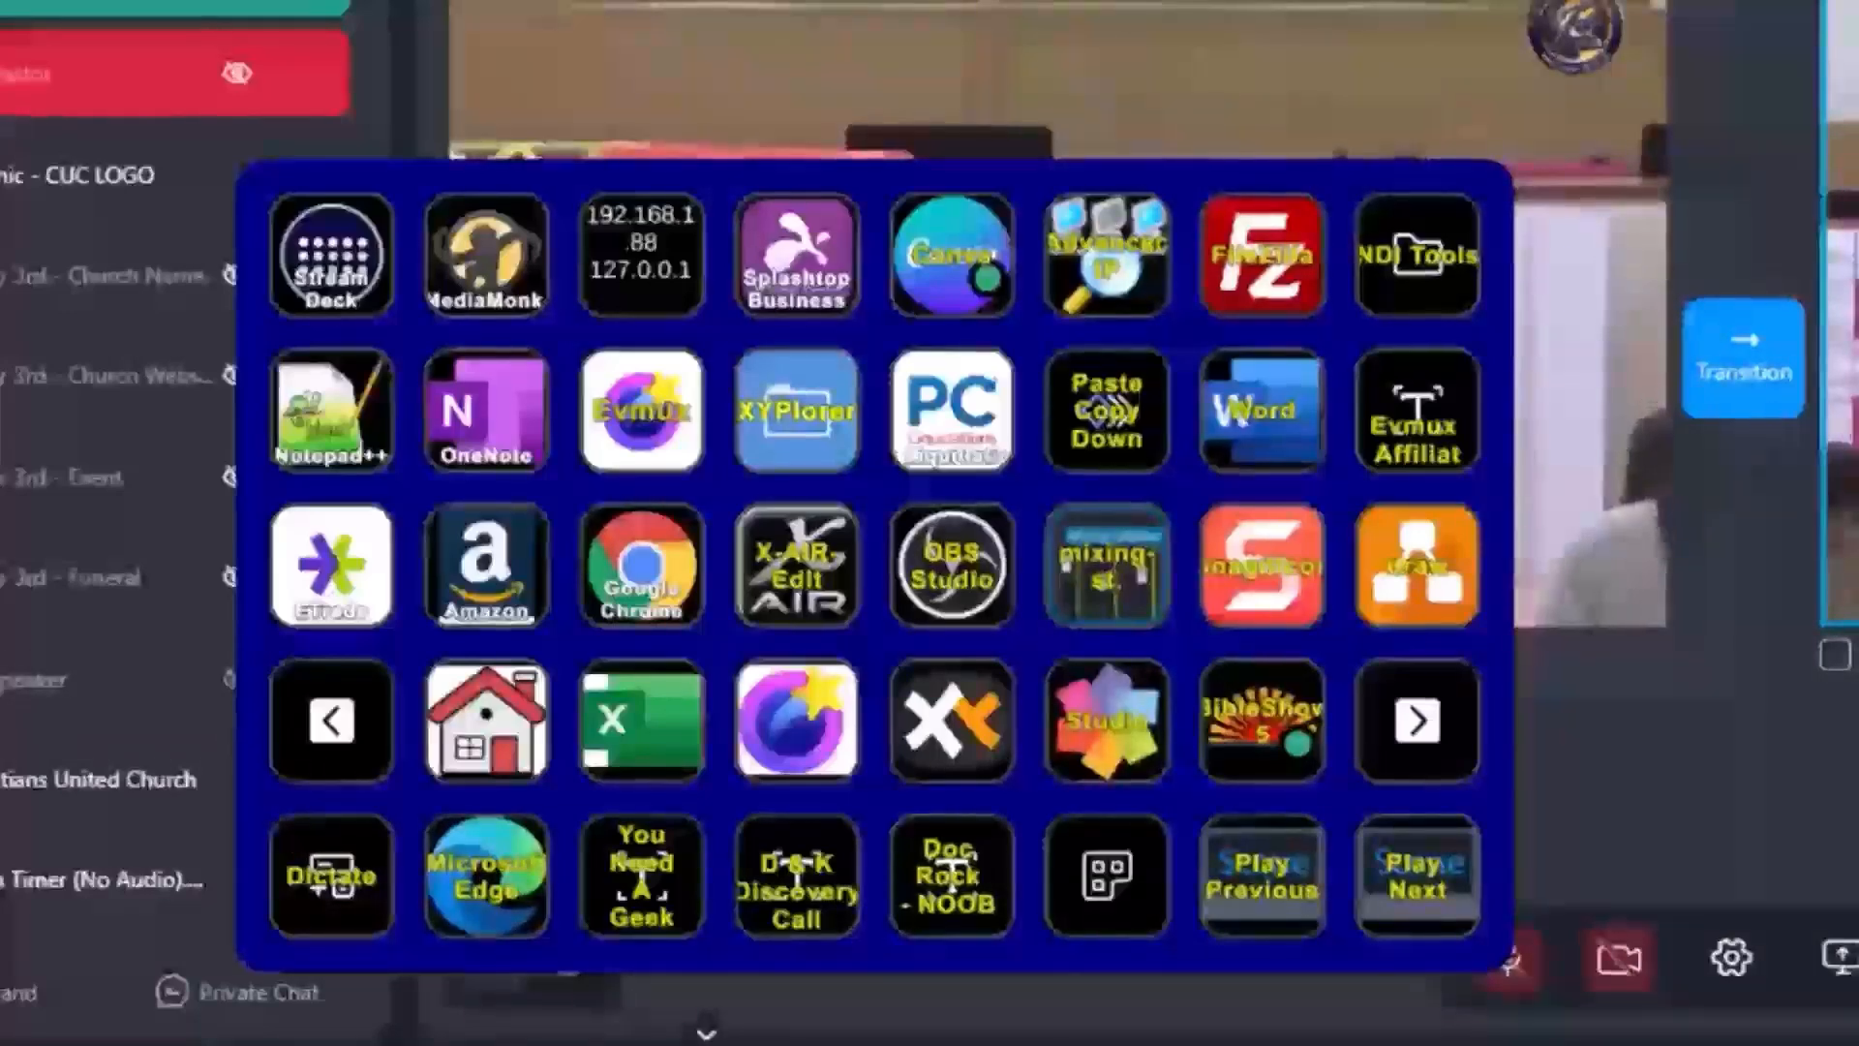
key("Escape")
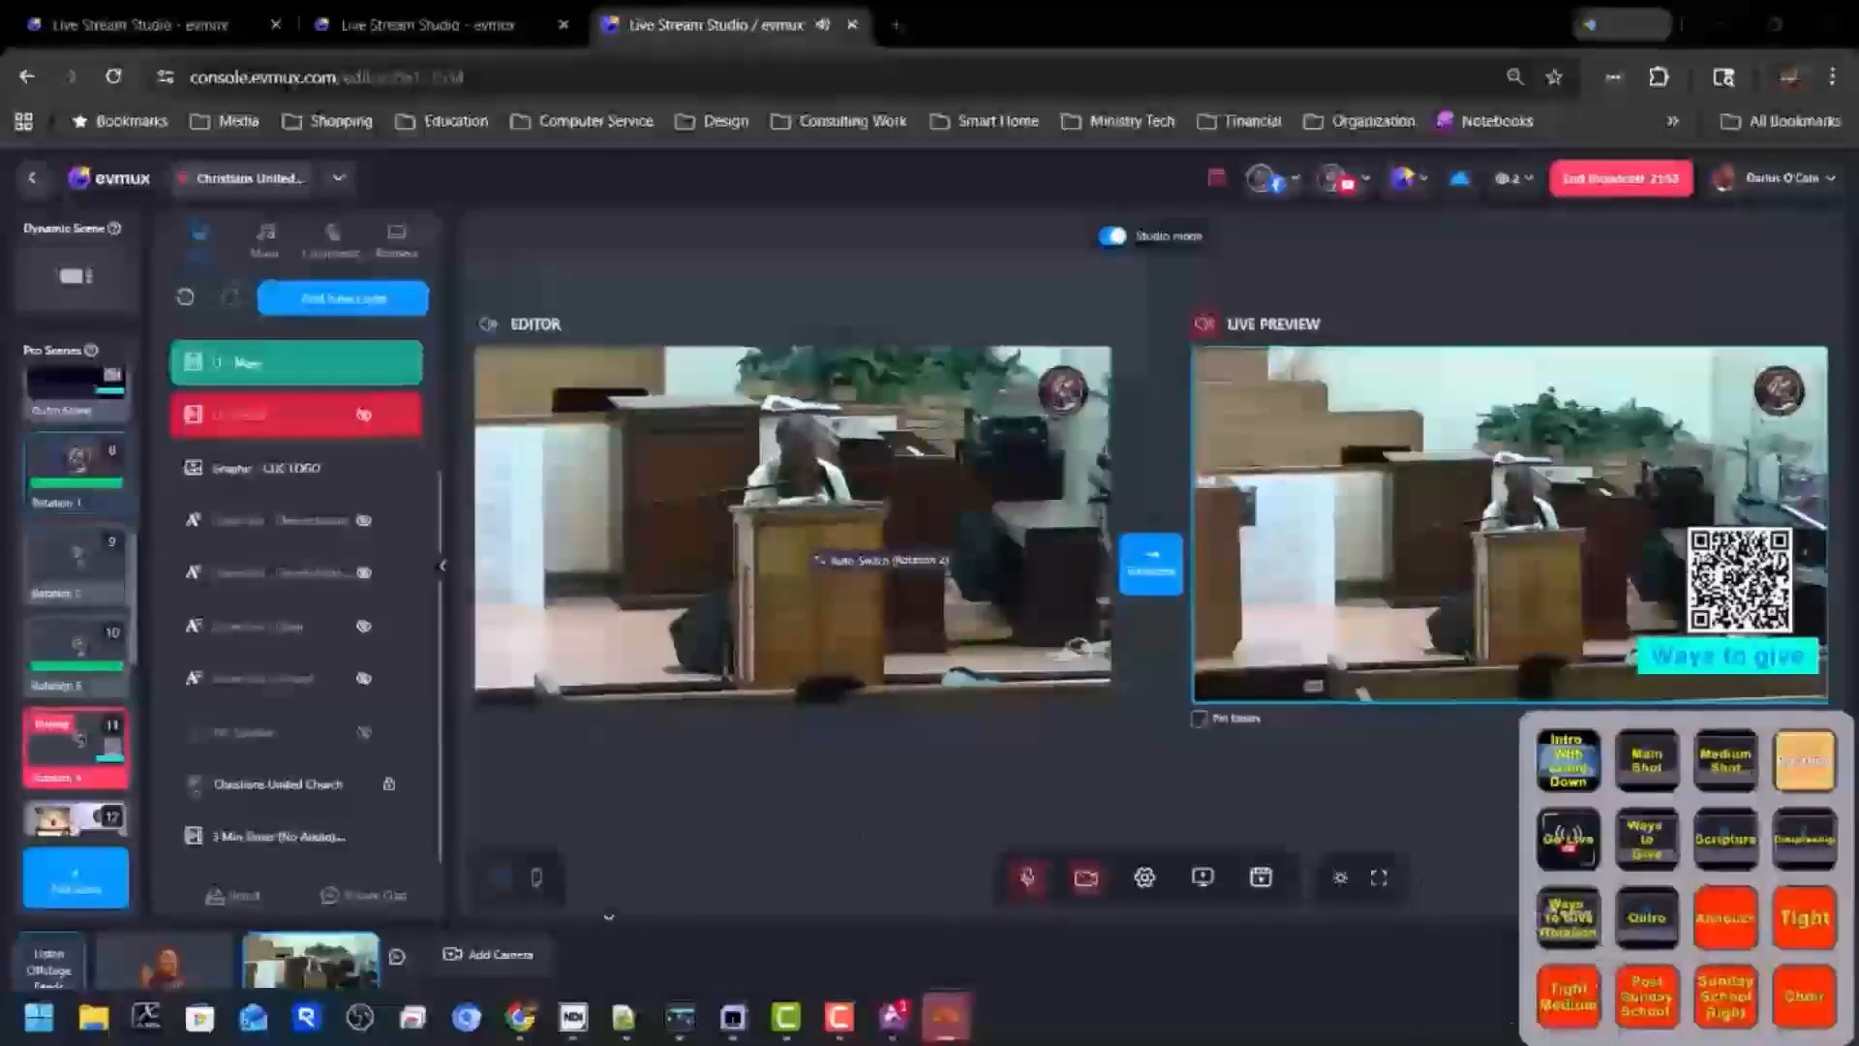
Bring the NDI viewer window forward and move it higher on the screen.
mouse_move(741, 1038)
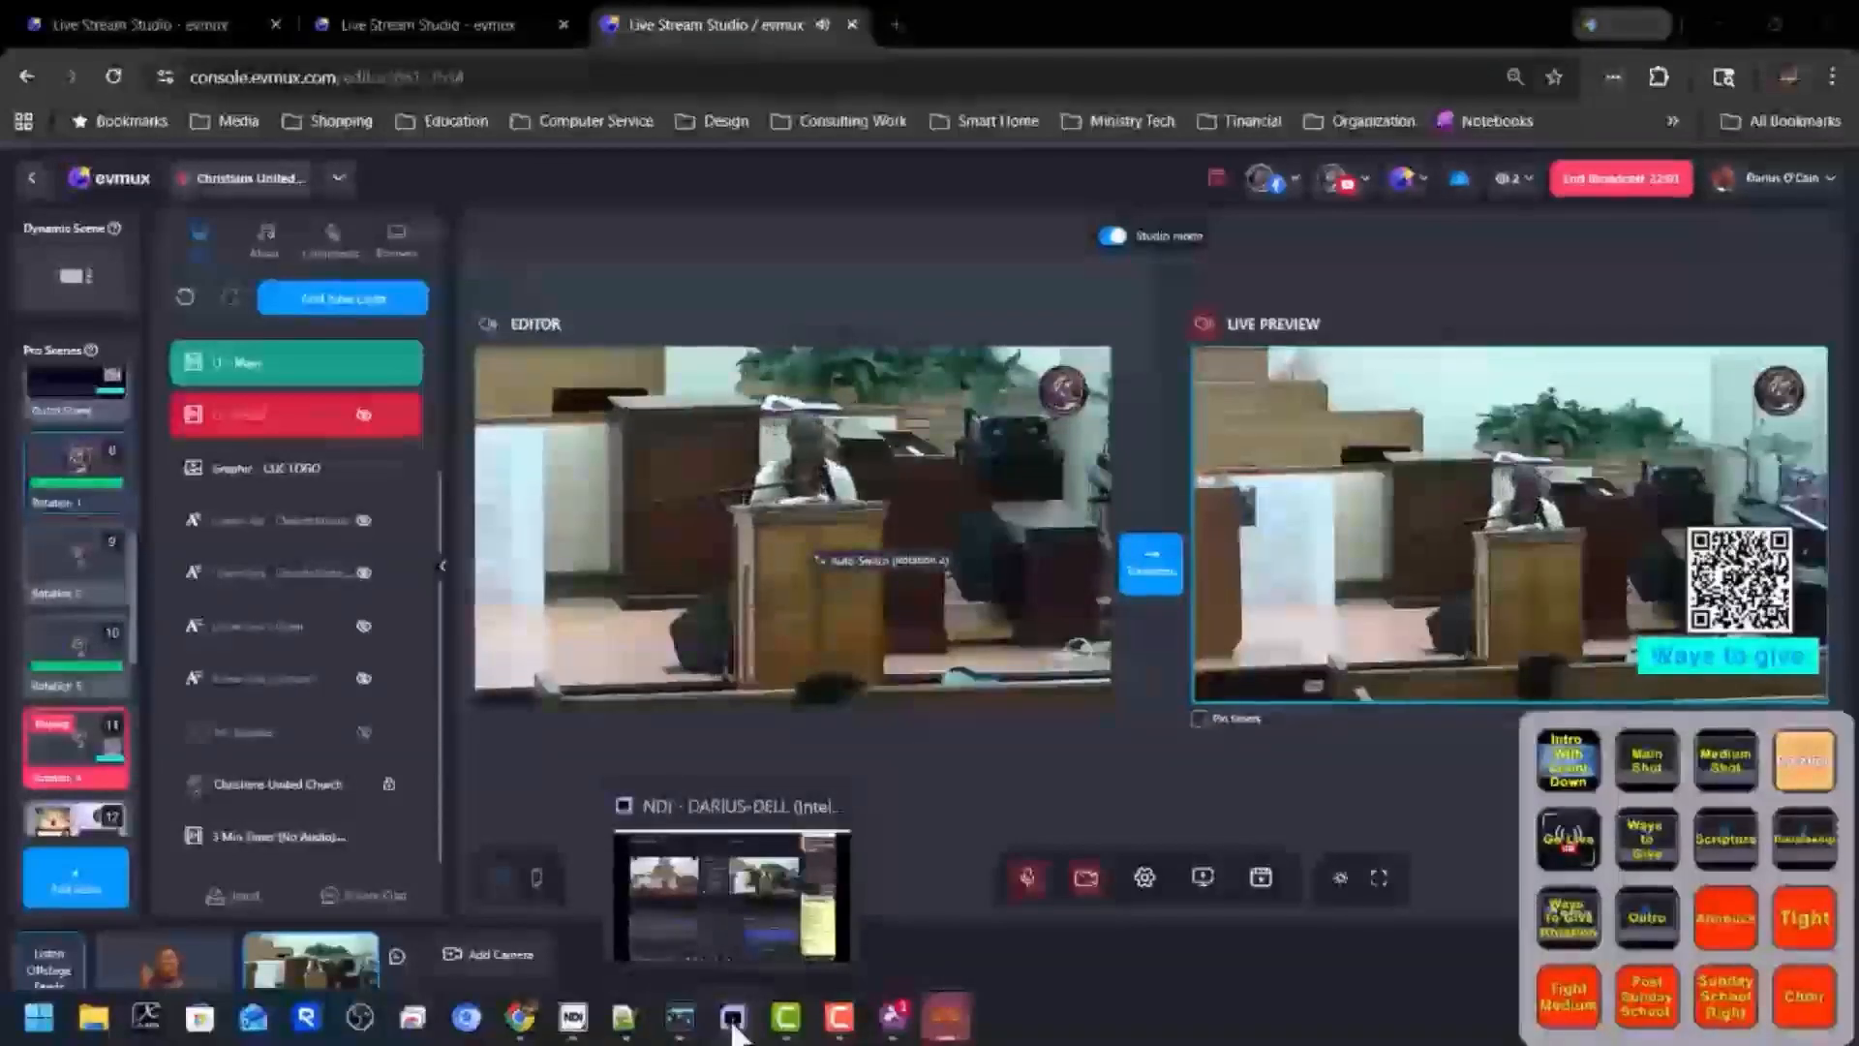
left_click(735, 1032)
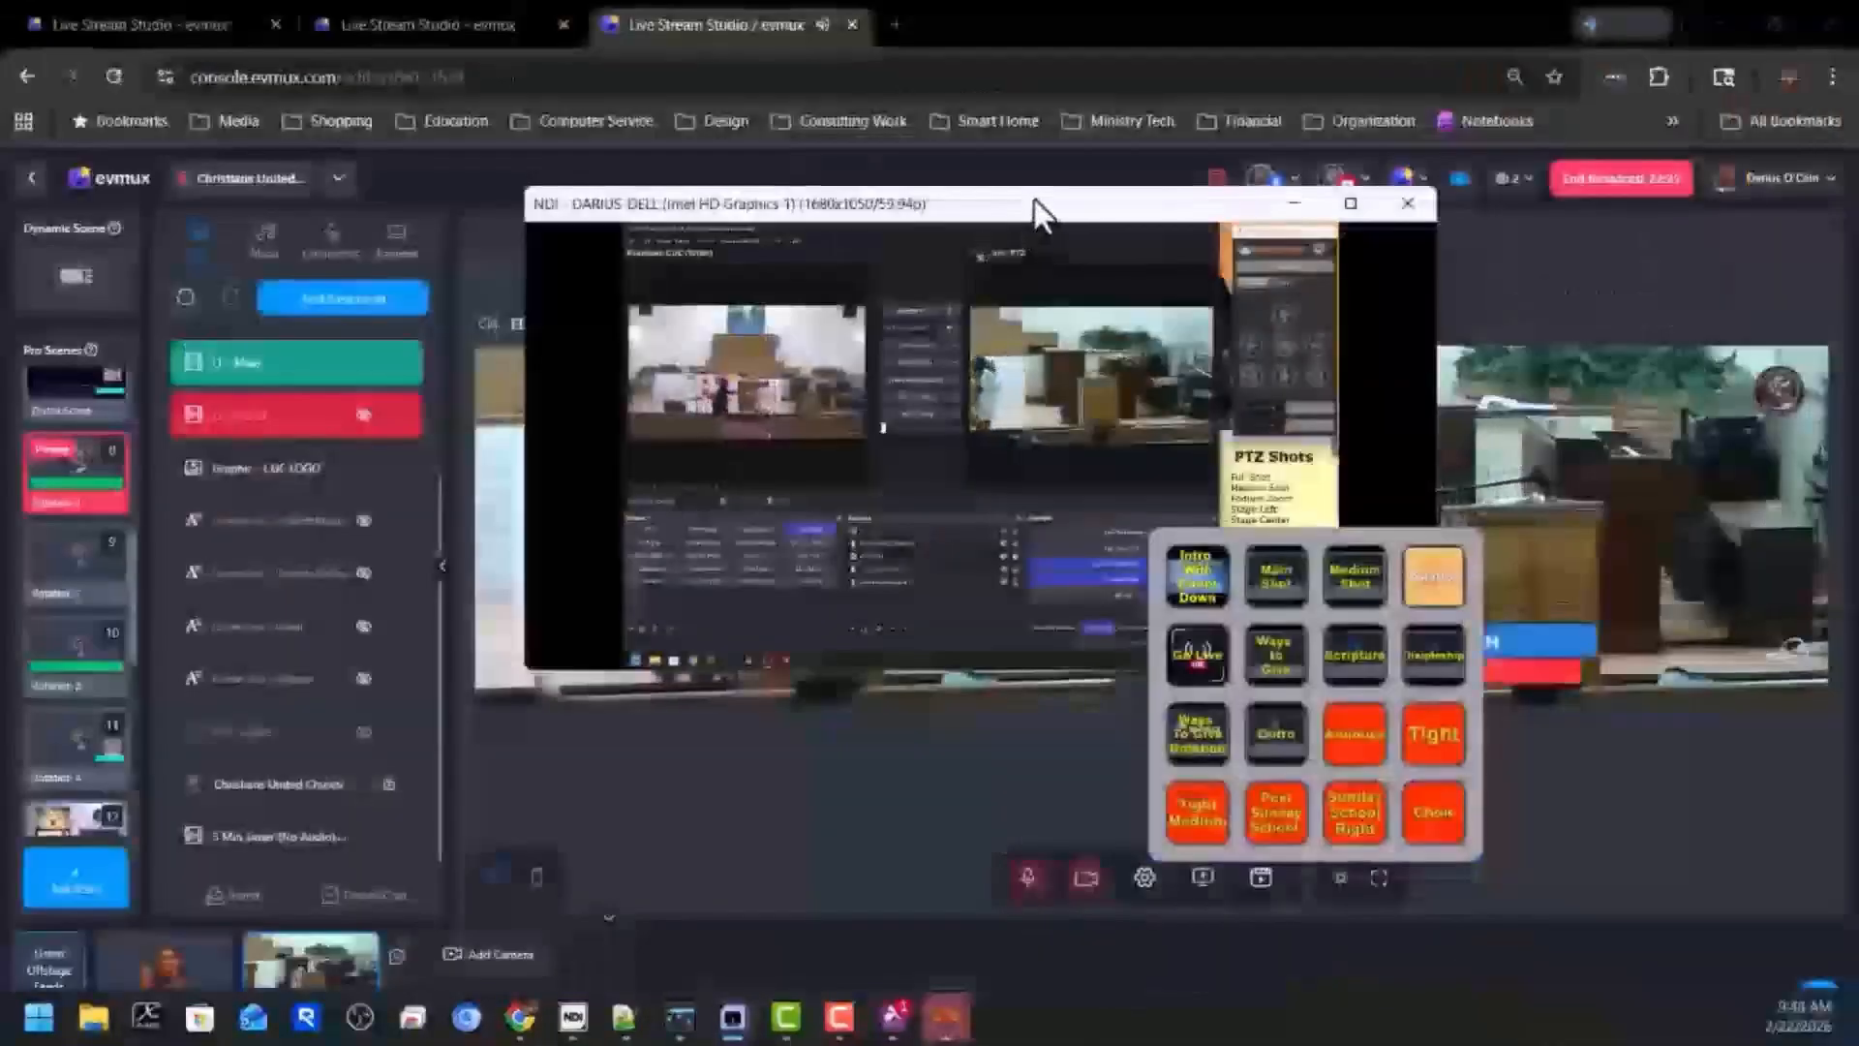
left_click_drag(1034, 200, 720, 108)
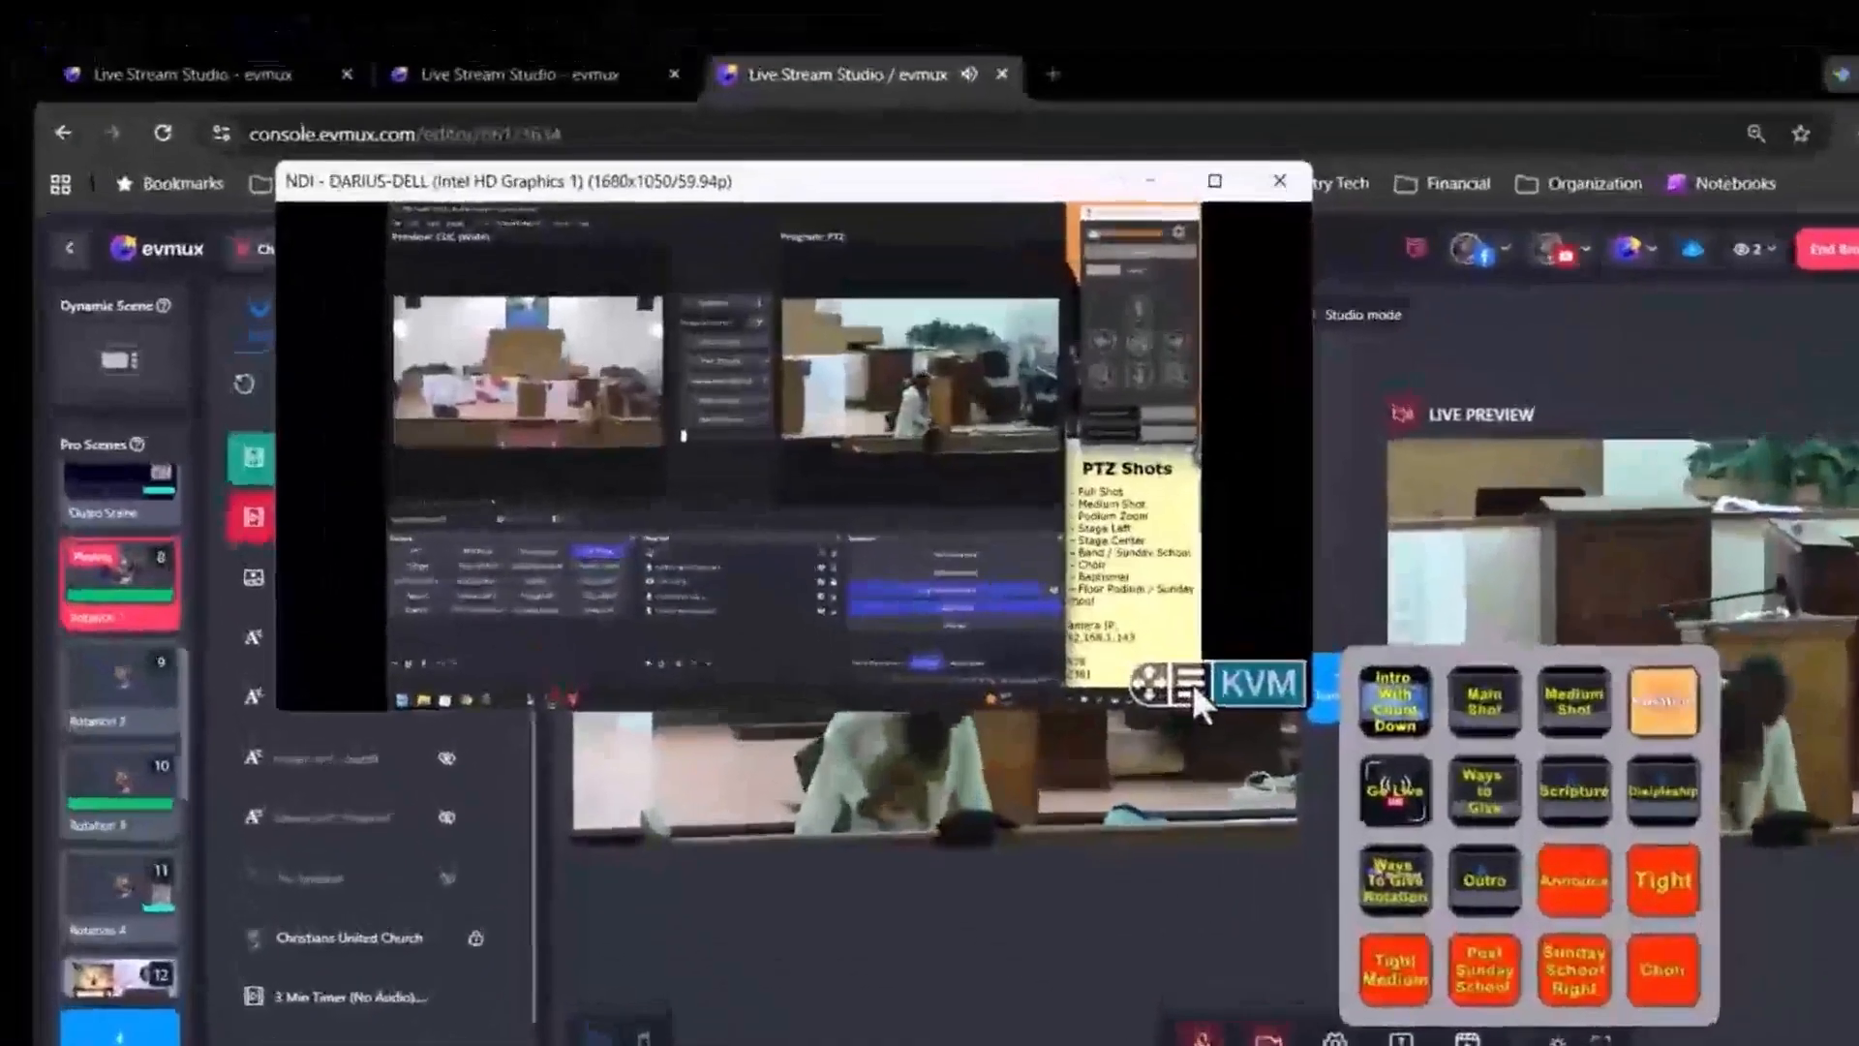
Switch the NDI viewer's source to BibleShowNDI2 on HPDESK-LEFT.
left_click(1193, 685)
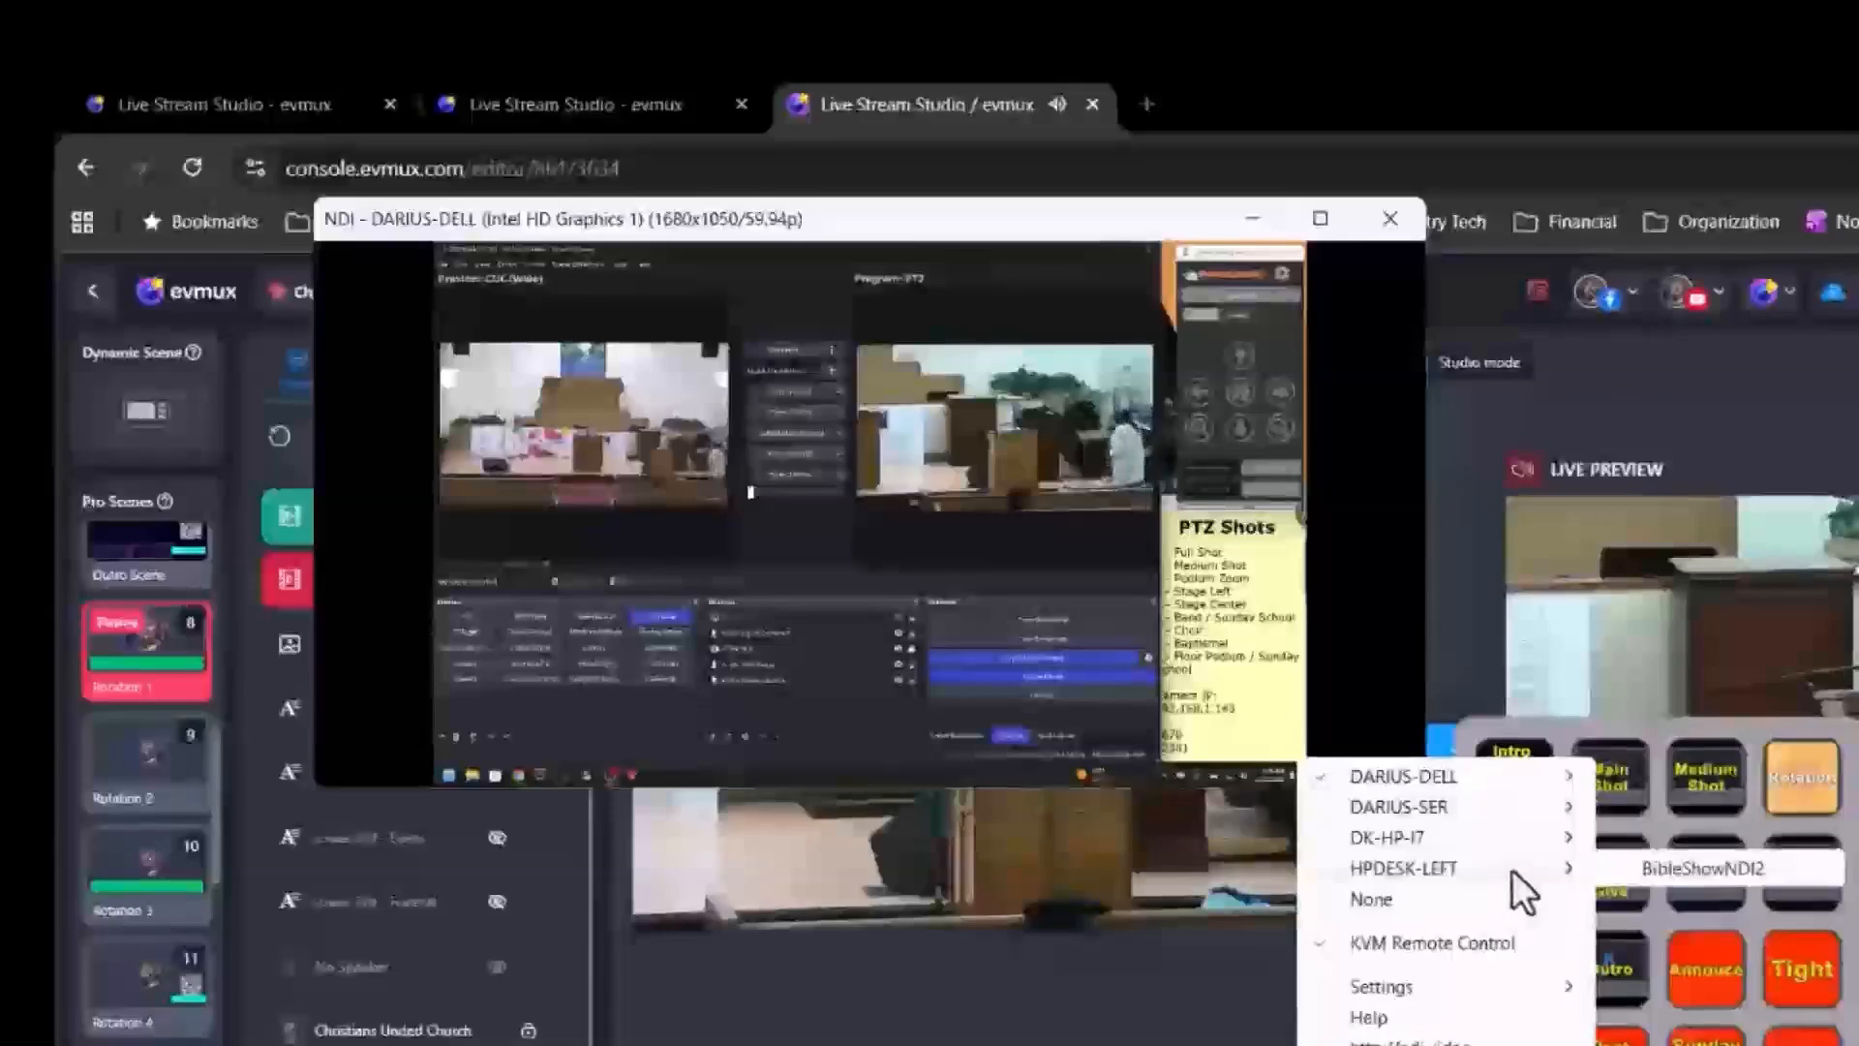
left_click(1745, 868)
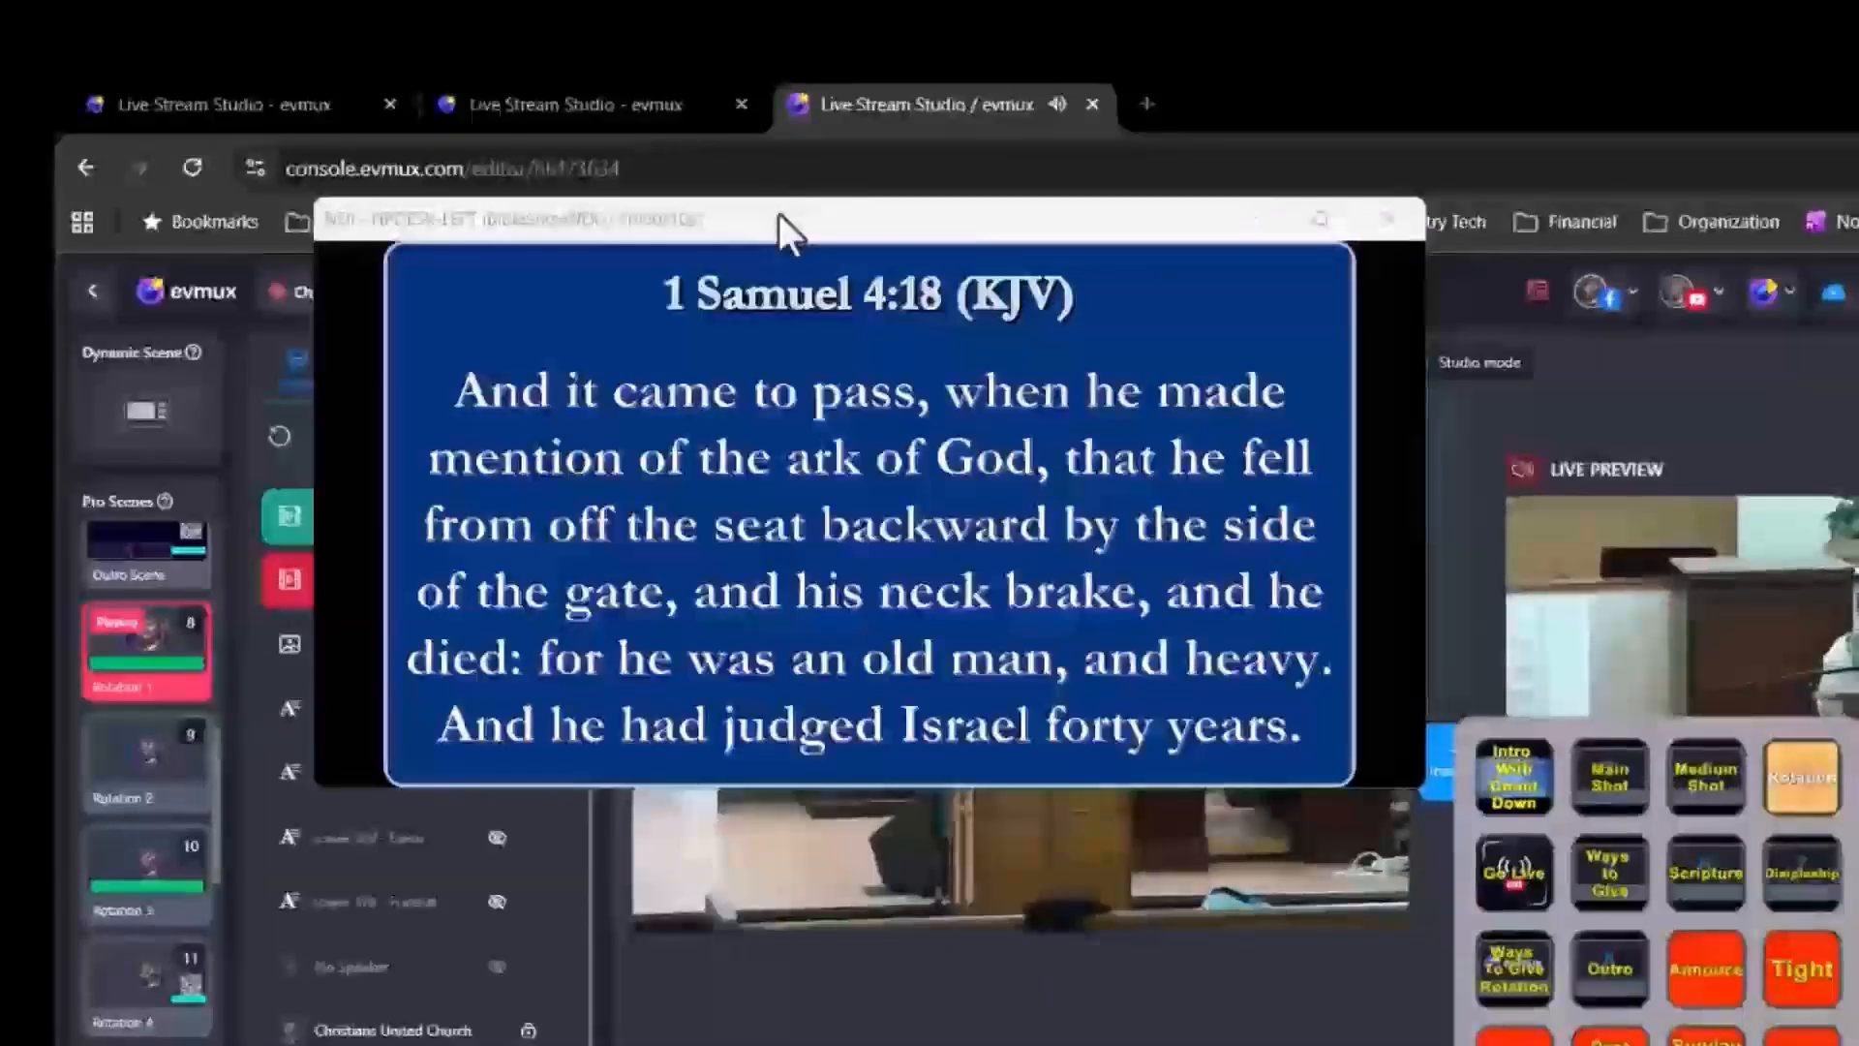
Turn on Hide Window Border in the NDI viewer's output settings.
mouse_move(856, 257)
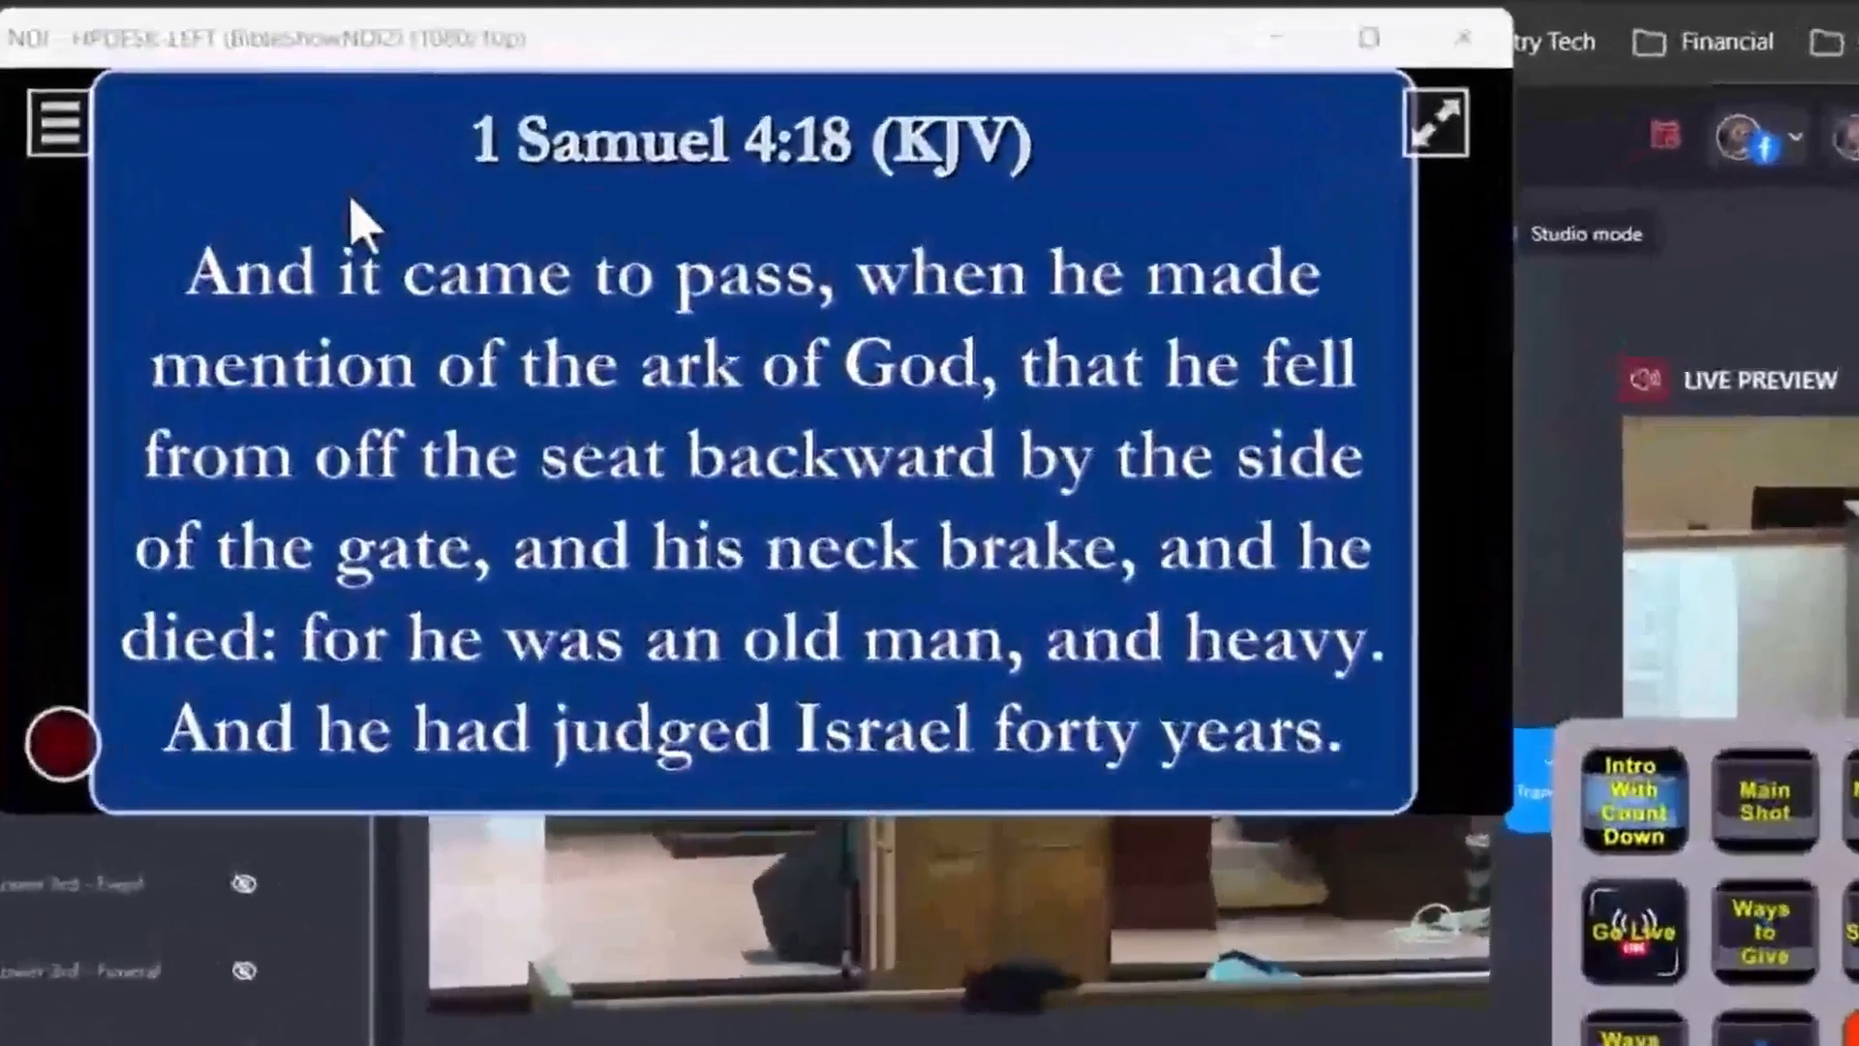
right_click(533, 301)
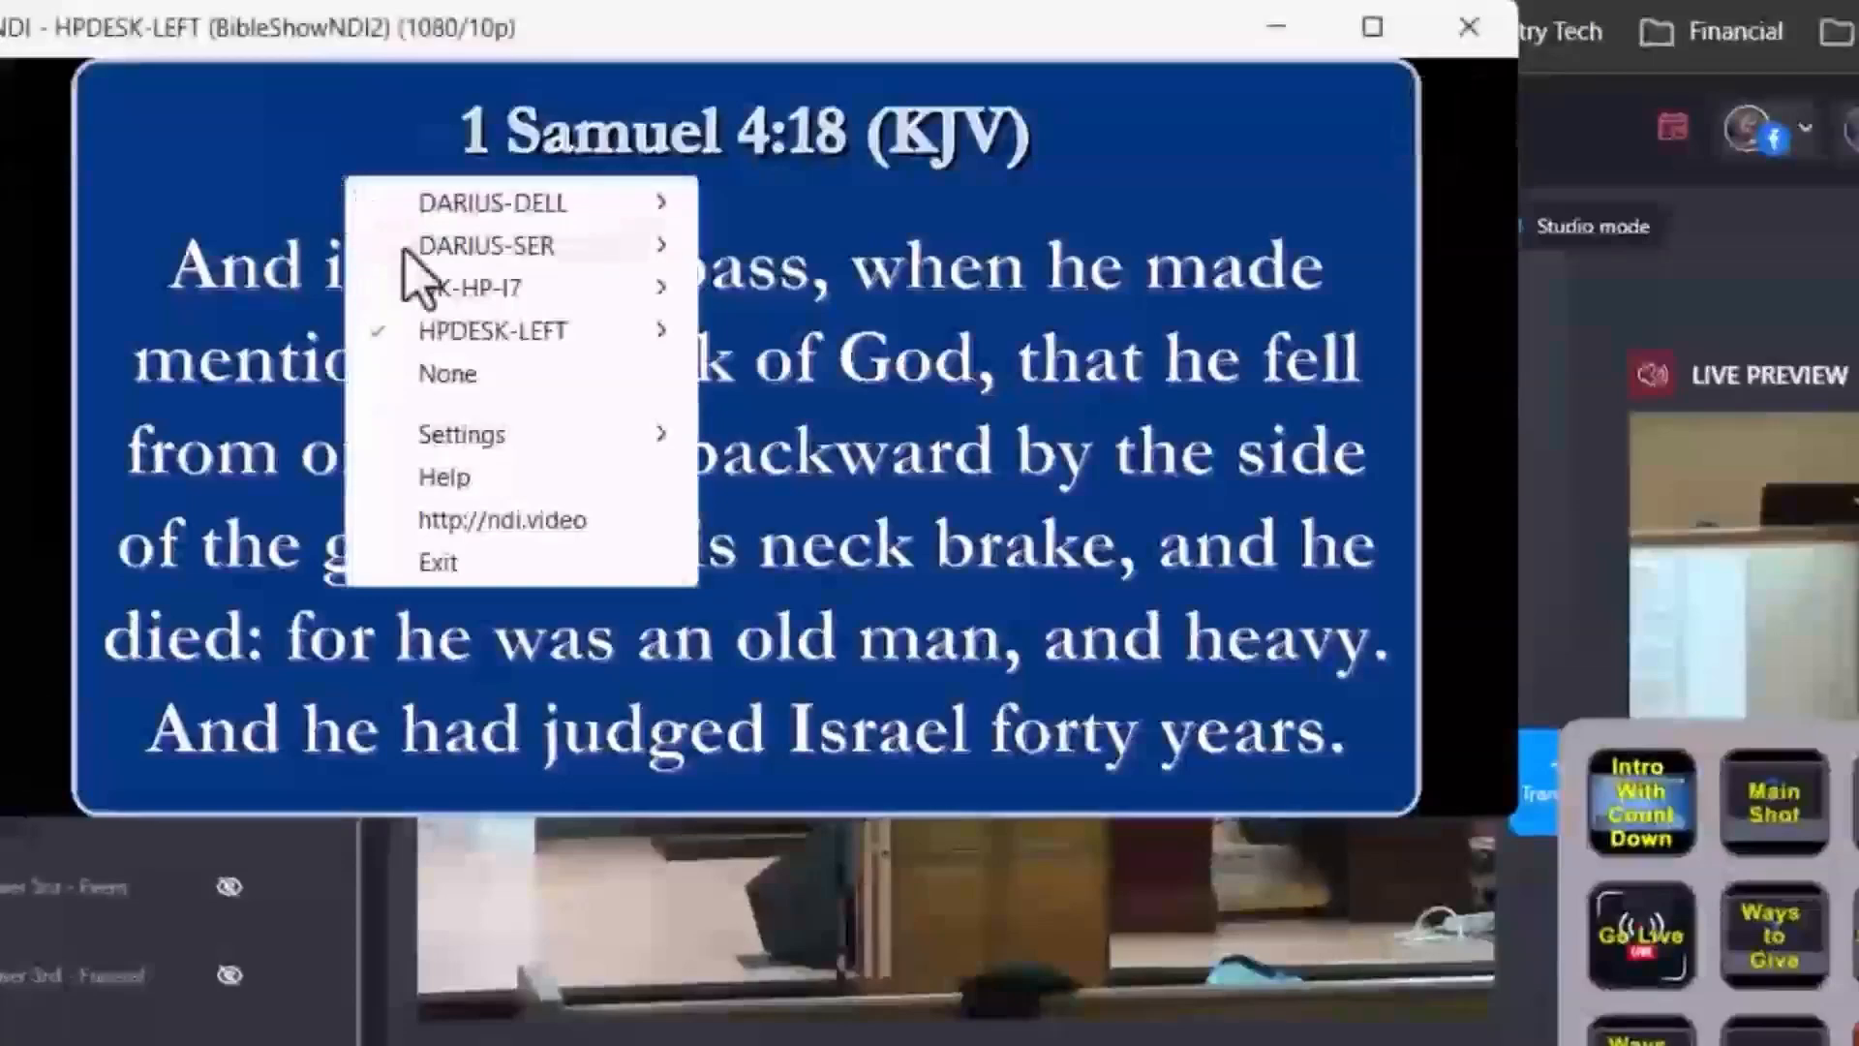
mouse_move(592, 440)
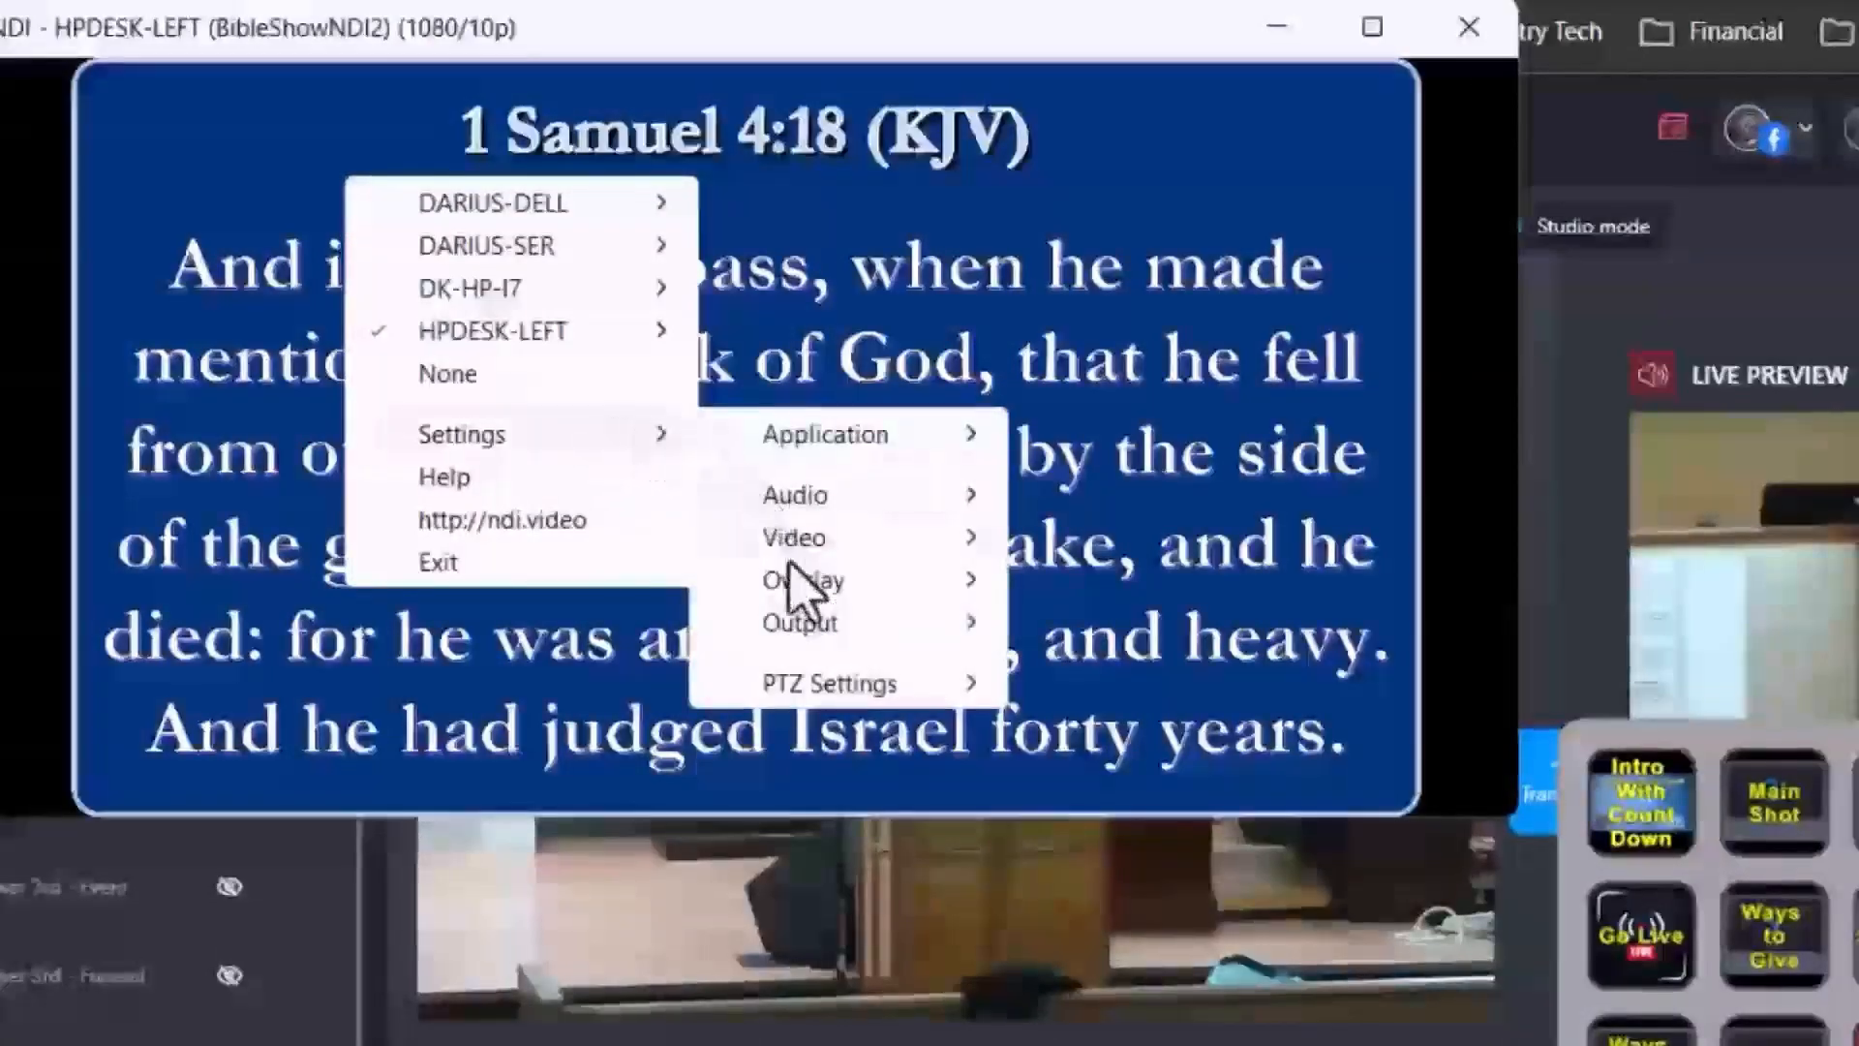
mouse_move(812, 630)
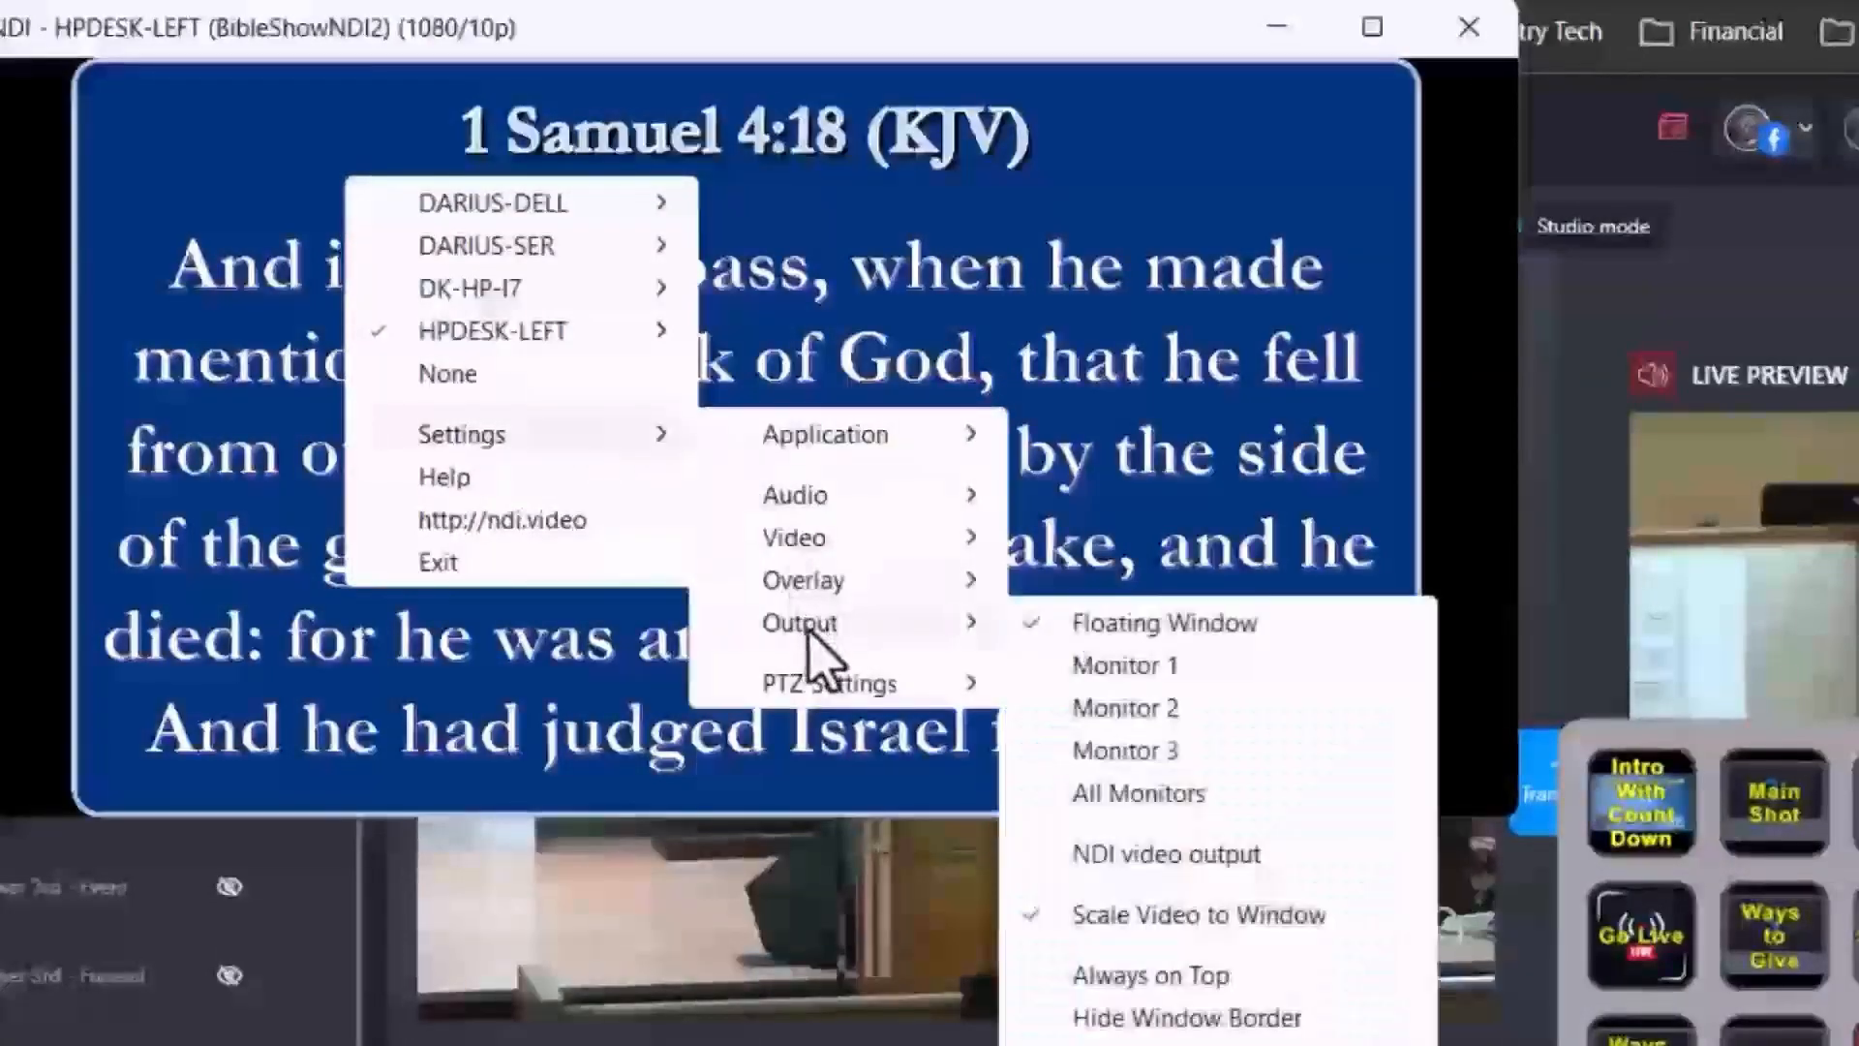
left_click(1232, 1024)
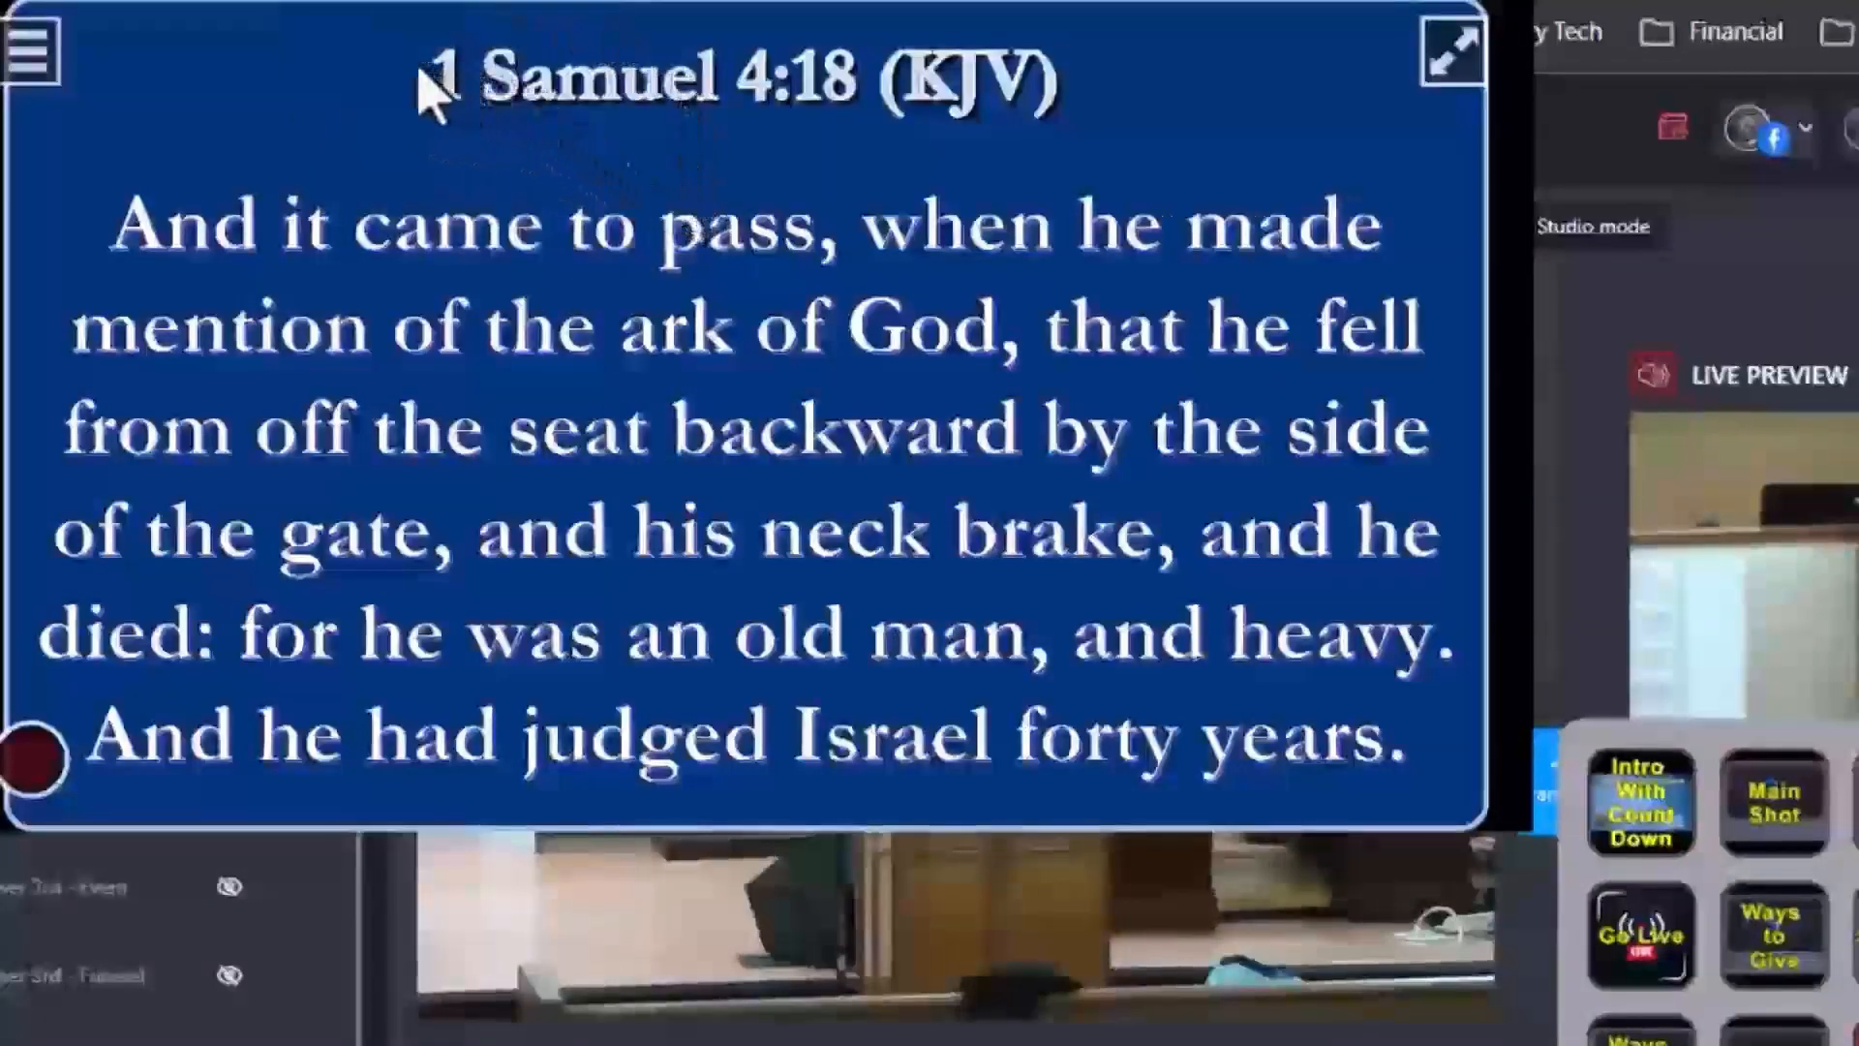
Turn Hide Window Border off again in the NDI viewer's output settings.
right_click(389, 164)
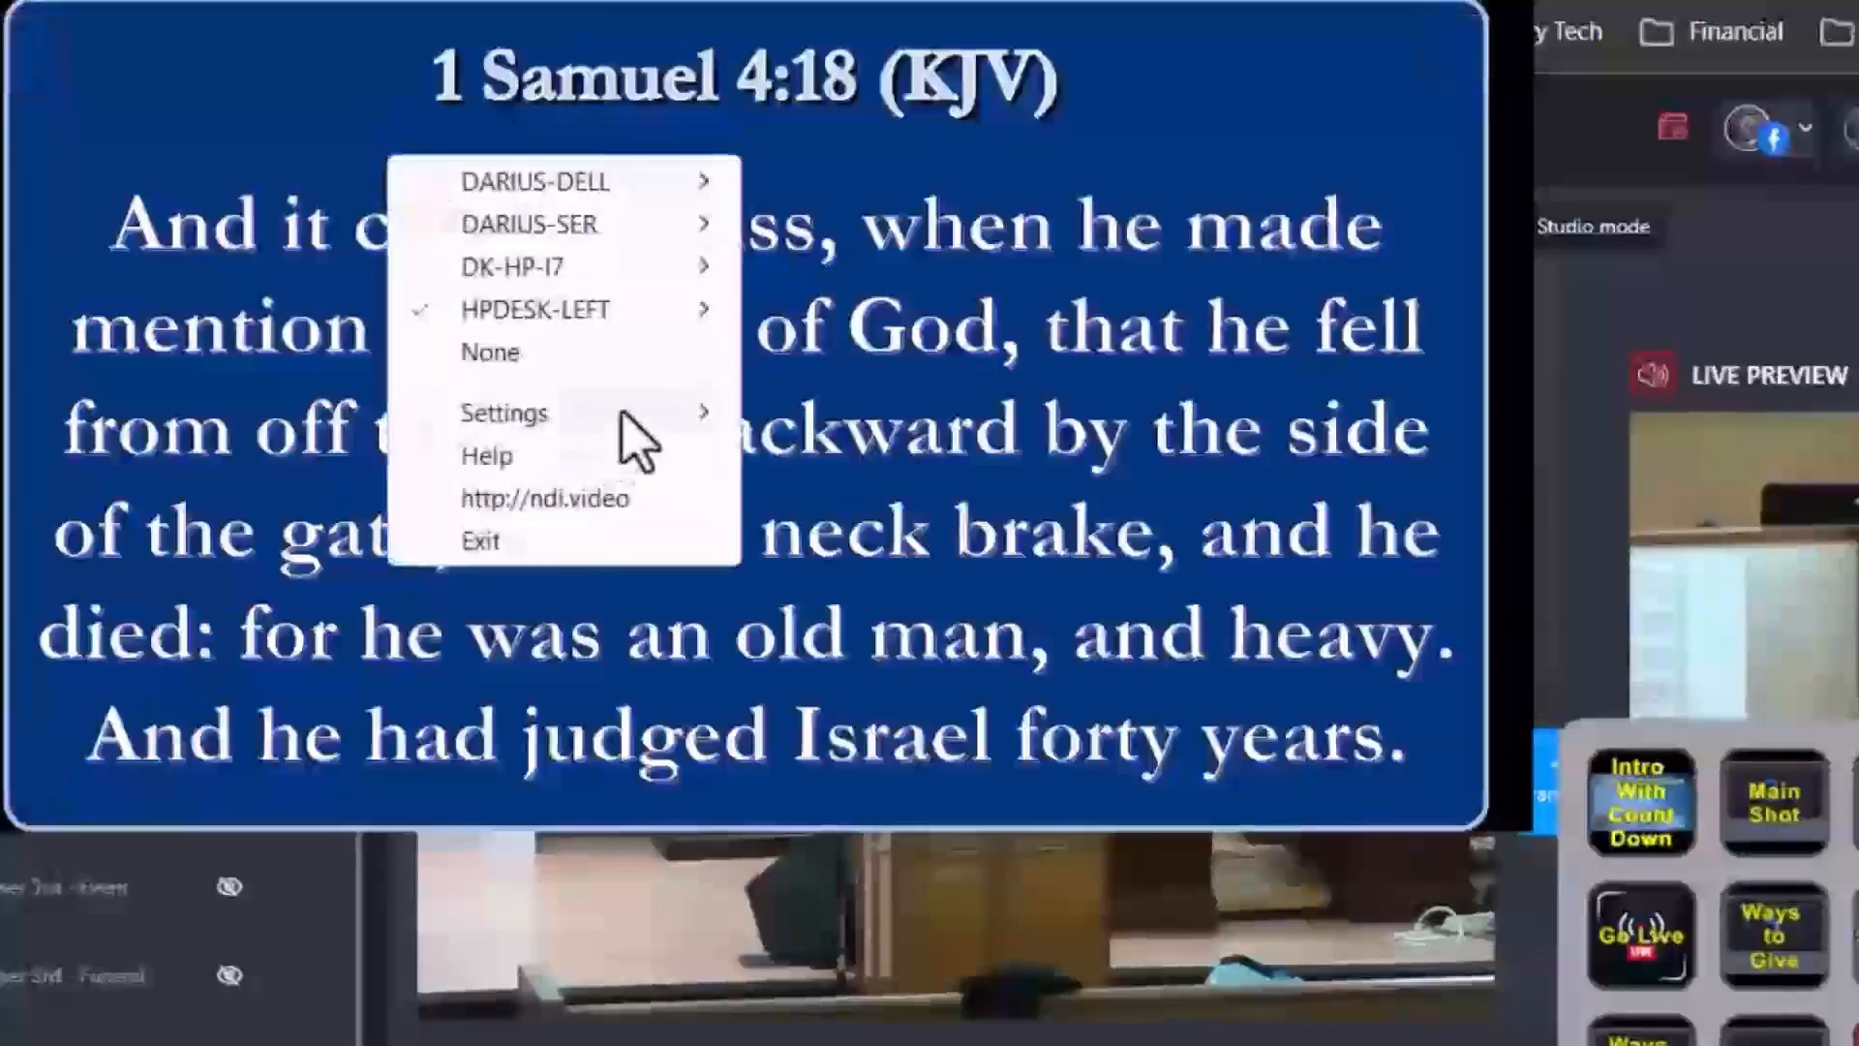
mouse_move(619, 411)
mouse_move(900, 629)
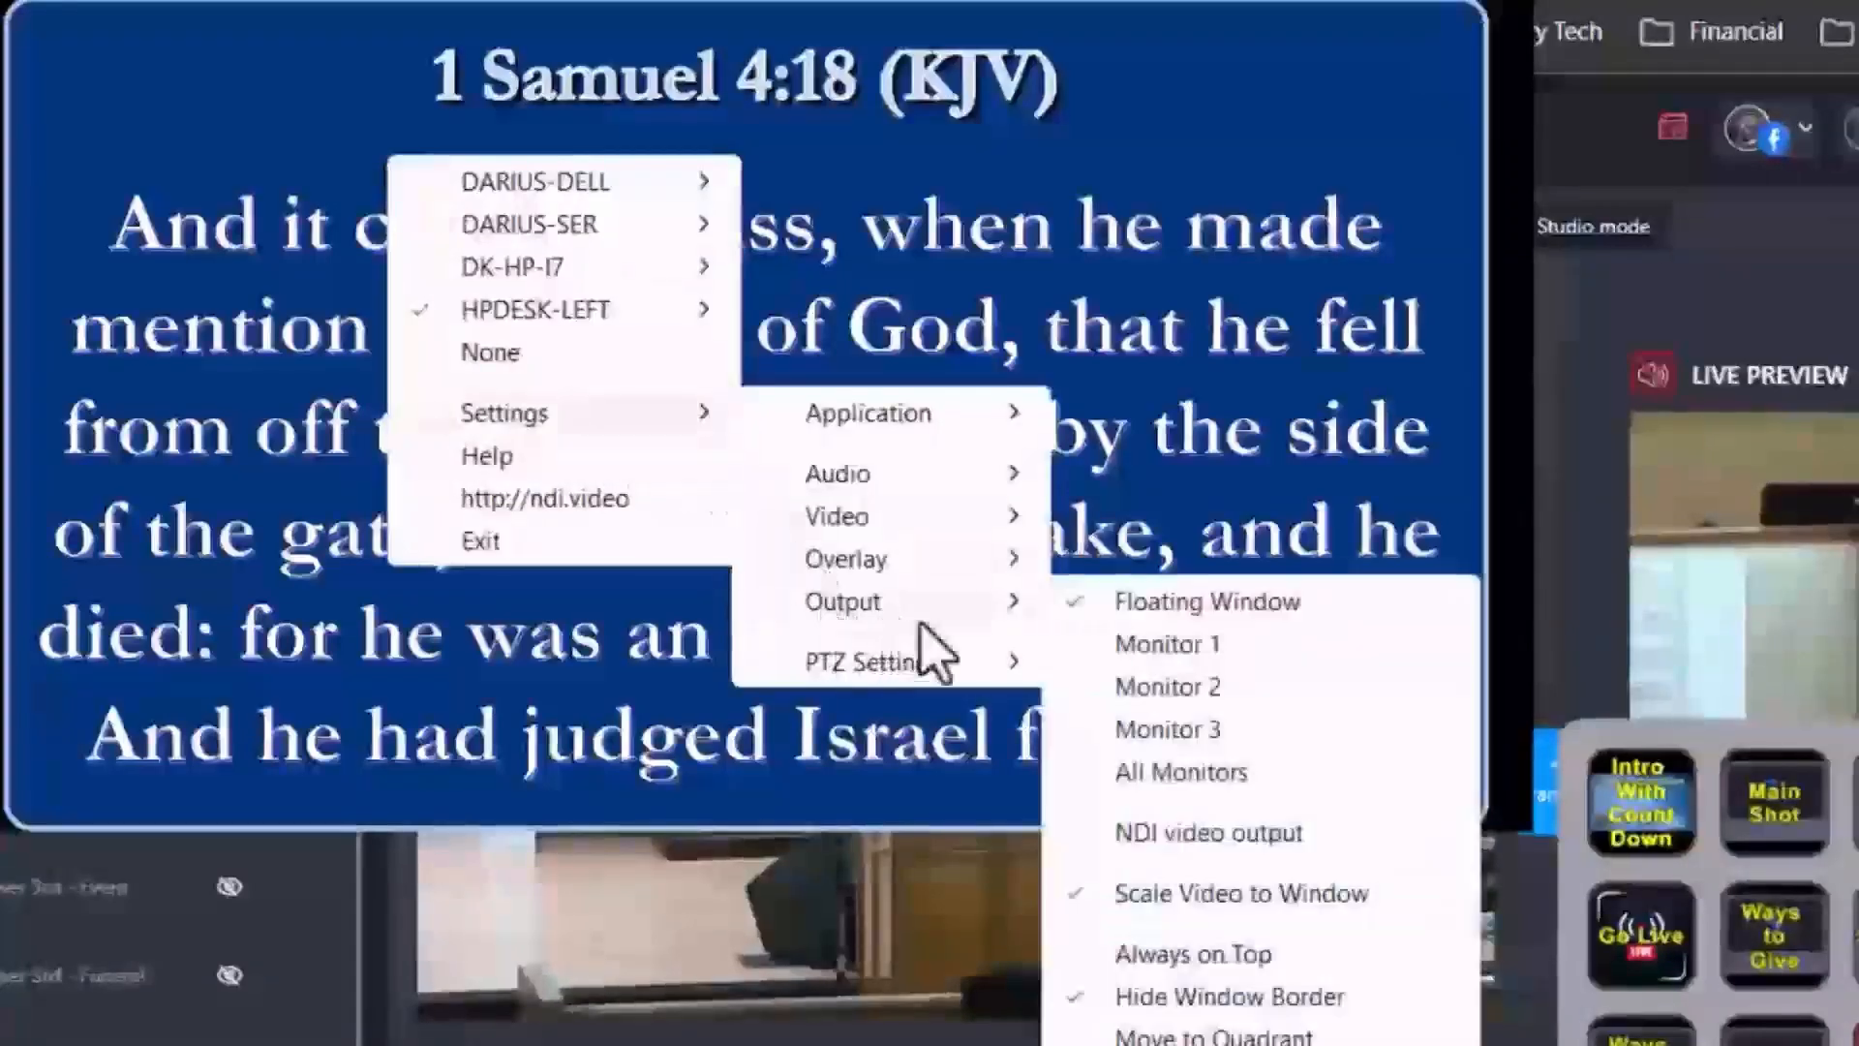
left_click(1298, 998)
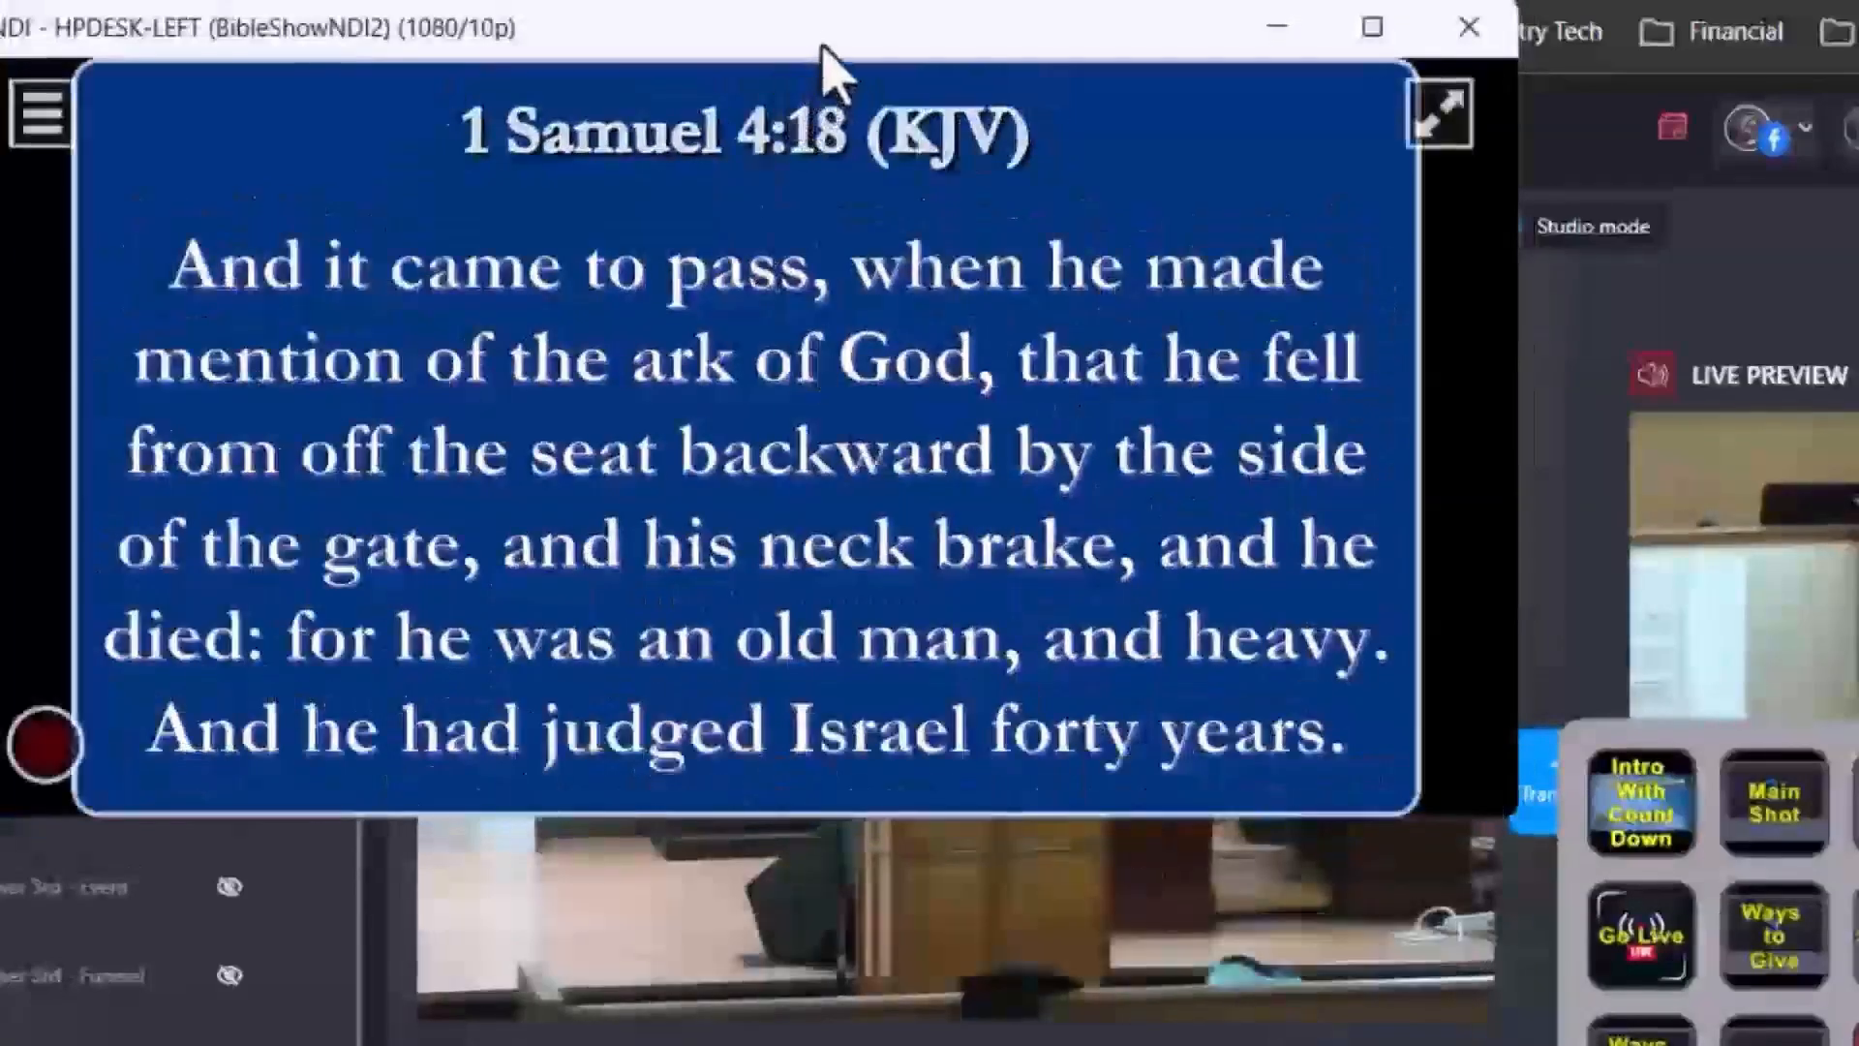
Move the NDI viewer window off toward the edge of the screen and reposition the floating deck panel.
left_click_drag(821, 59, 968, 402)
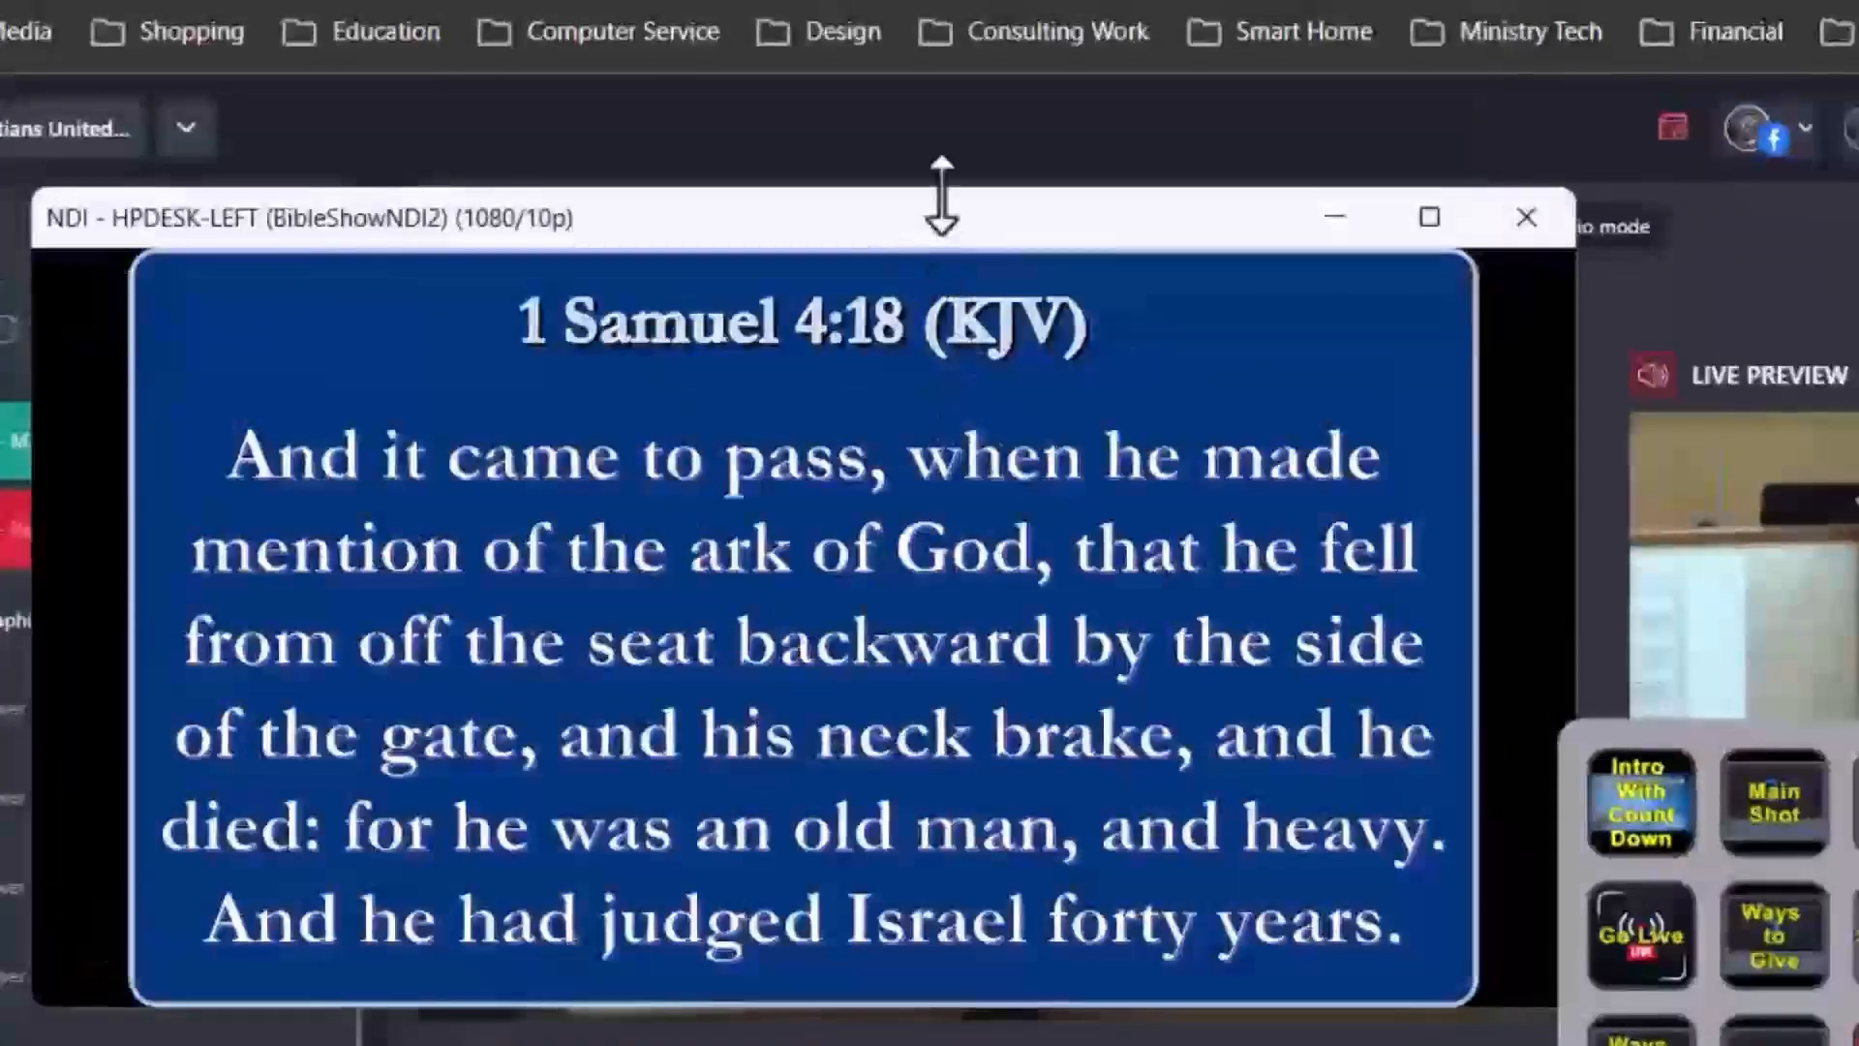
left_click_drag(945, 258, 0, 193)
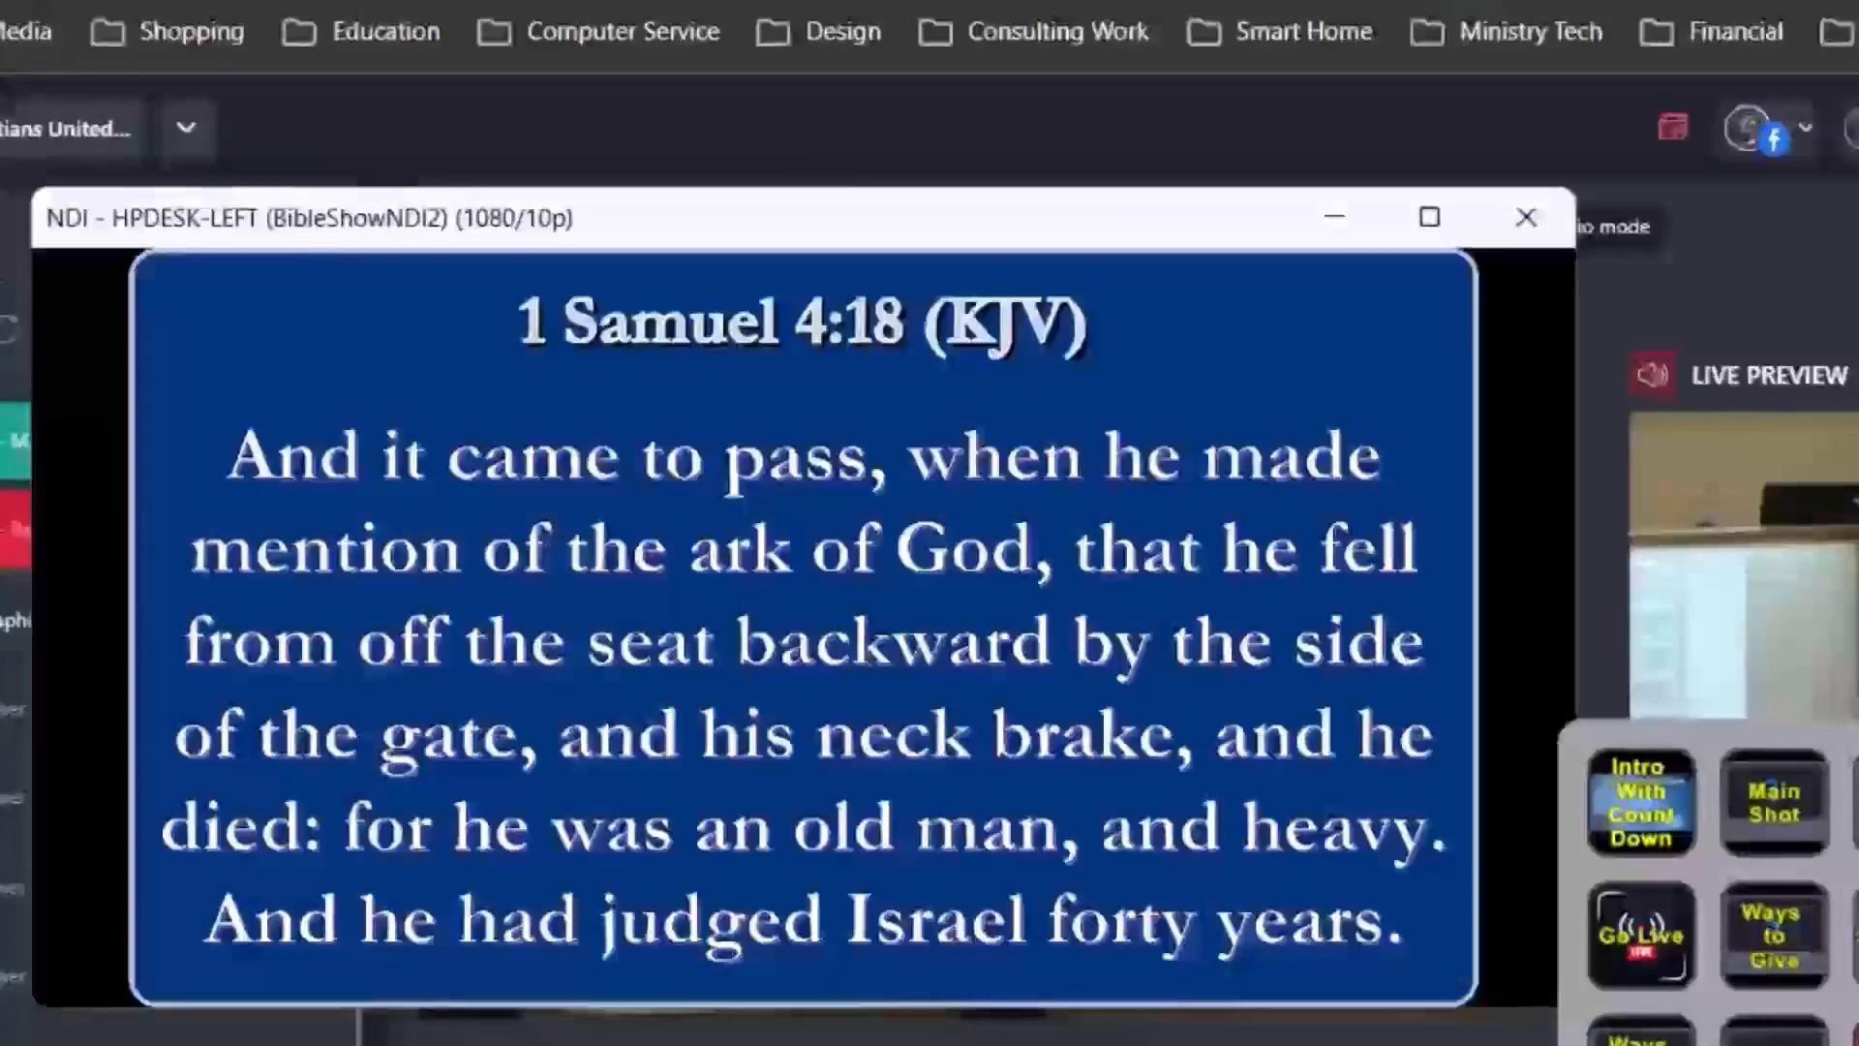
left_click_drag(0, 193, 0, 194)
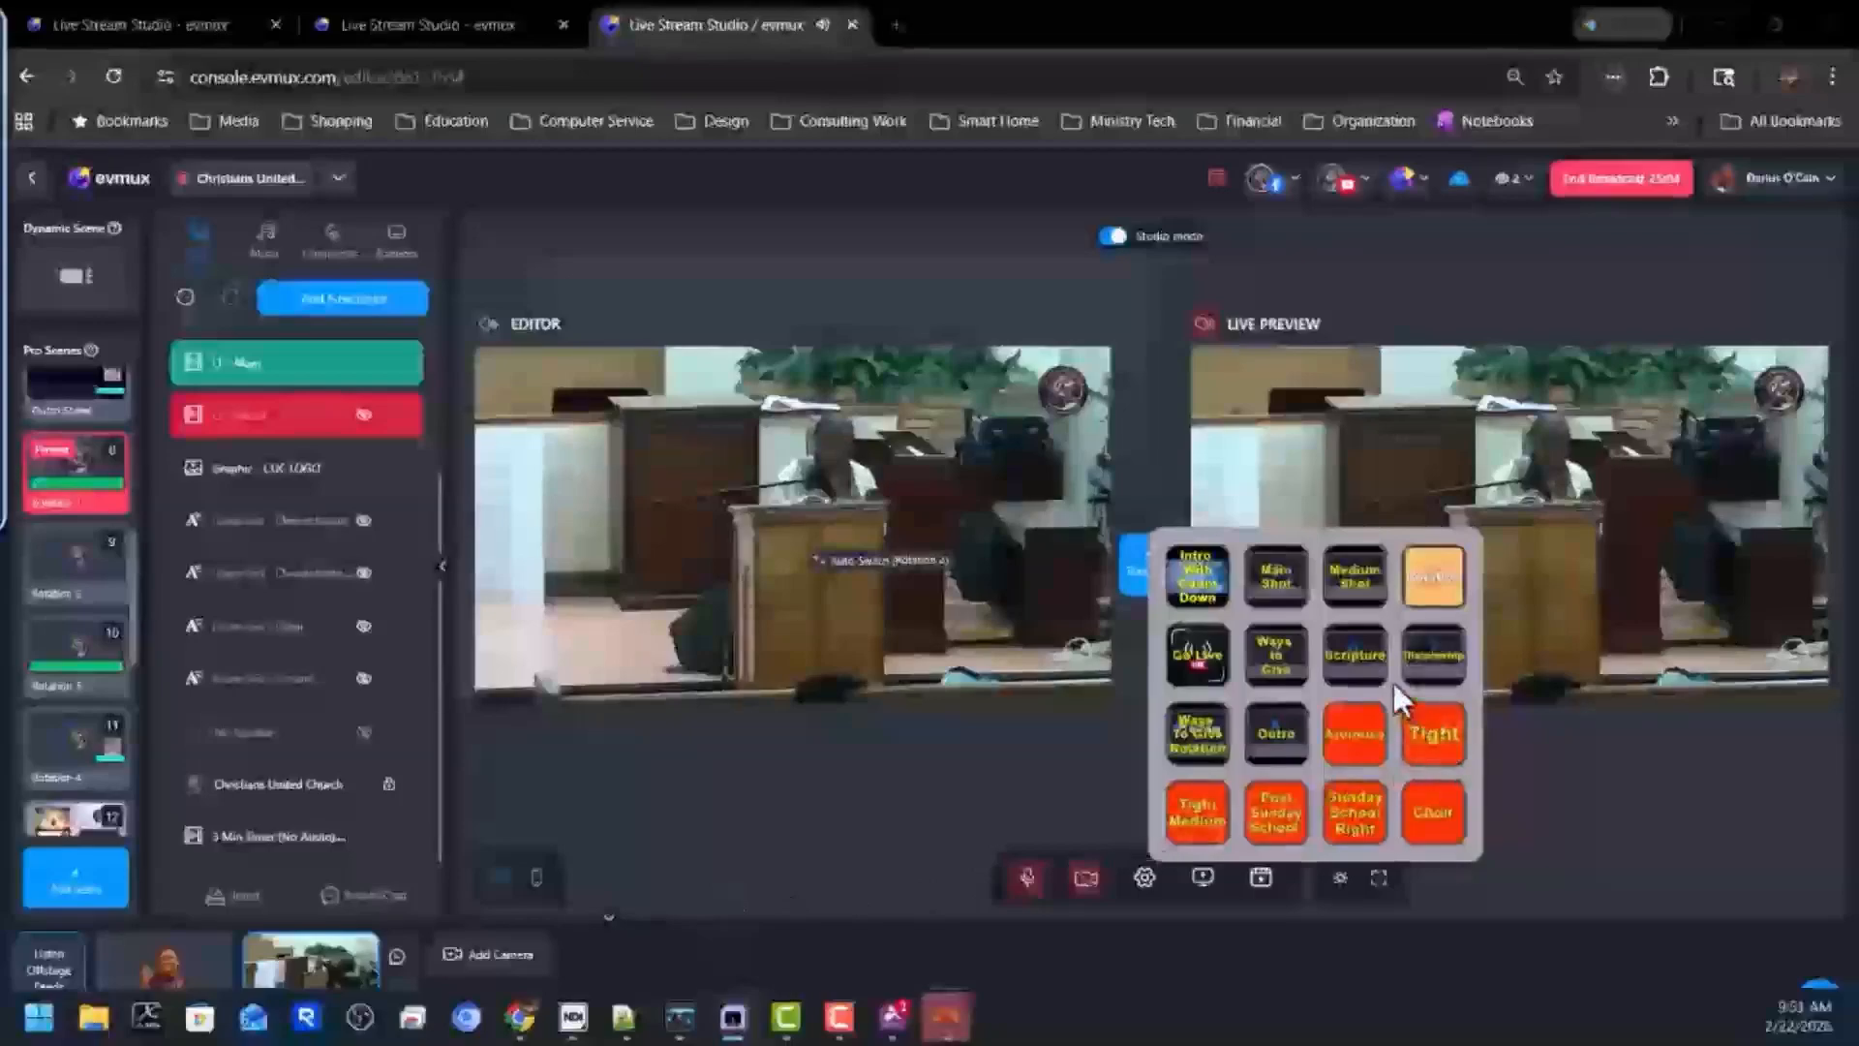
left_click_drag(1396, 693, 1670, 662)
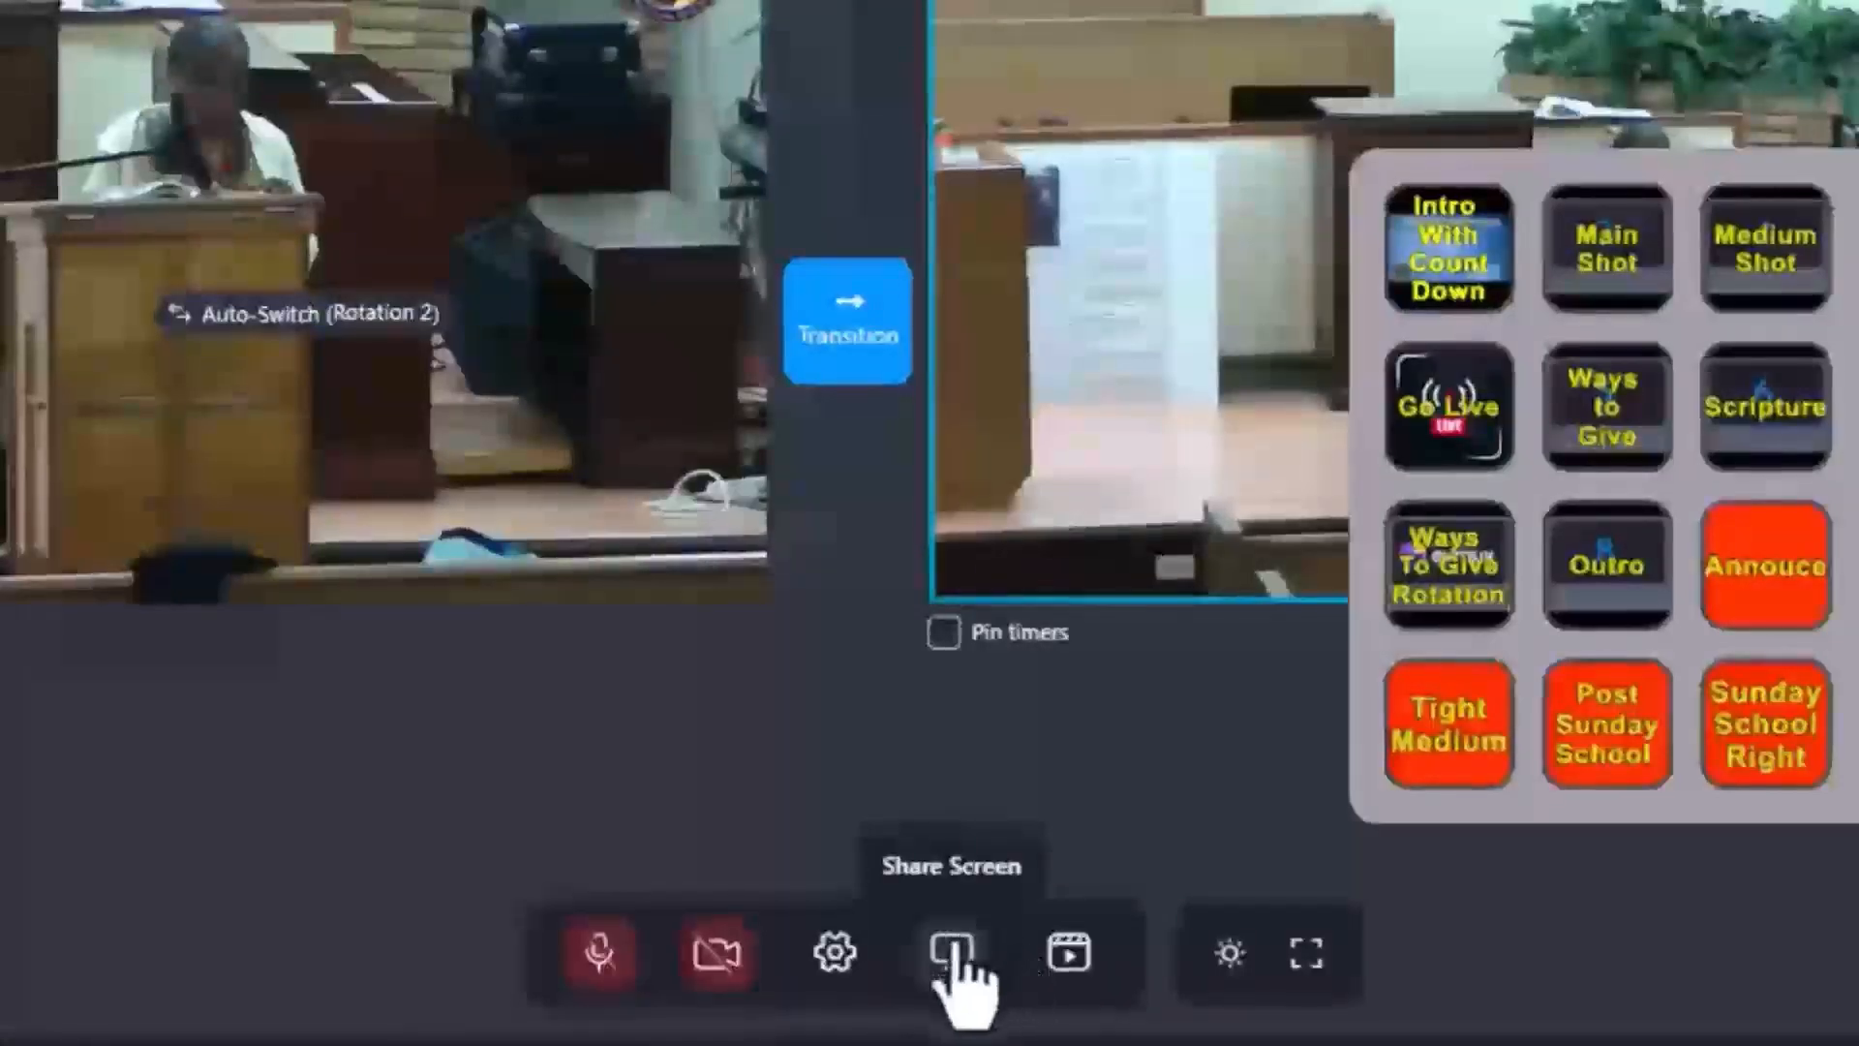
Try to share the NDI - HPDESK-LEFT window as a screen share source.
left_click(954, 947)
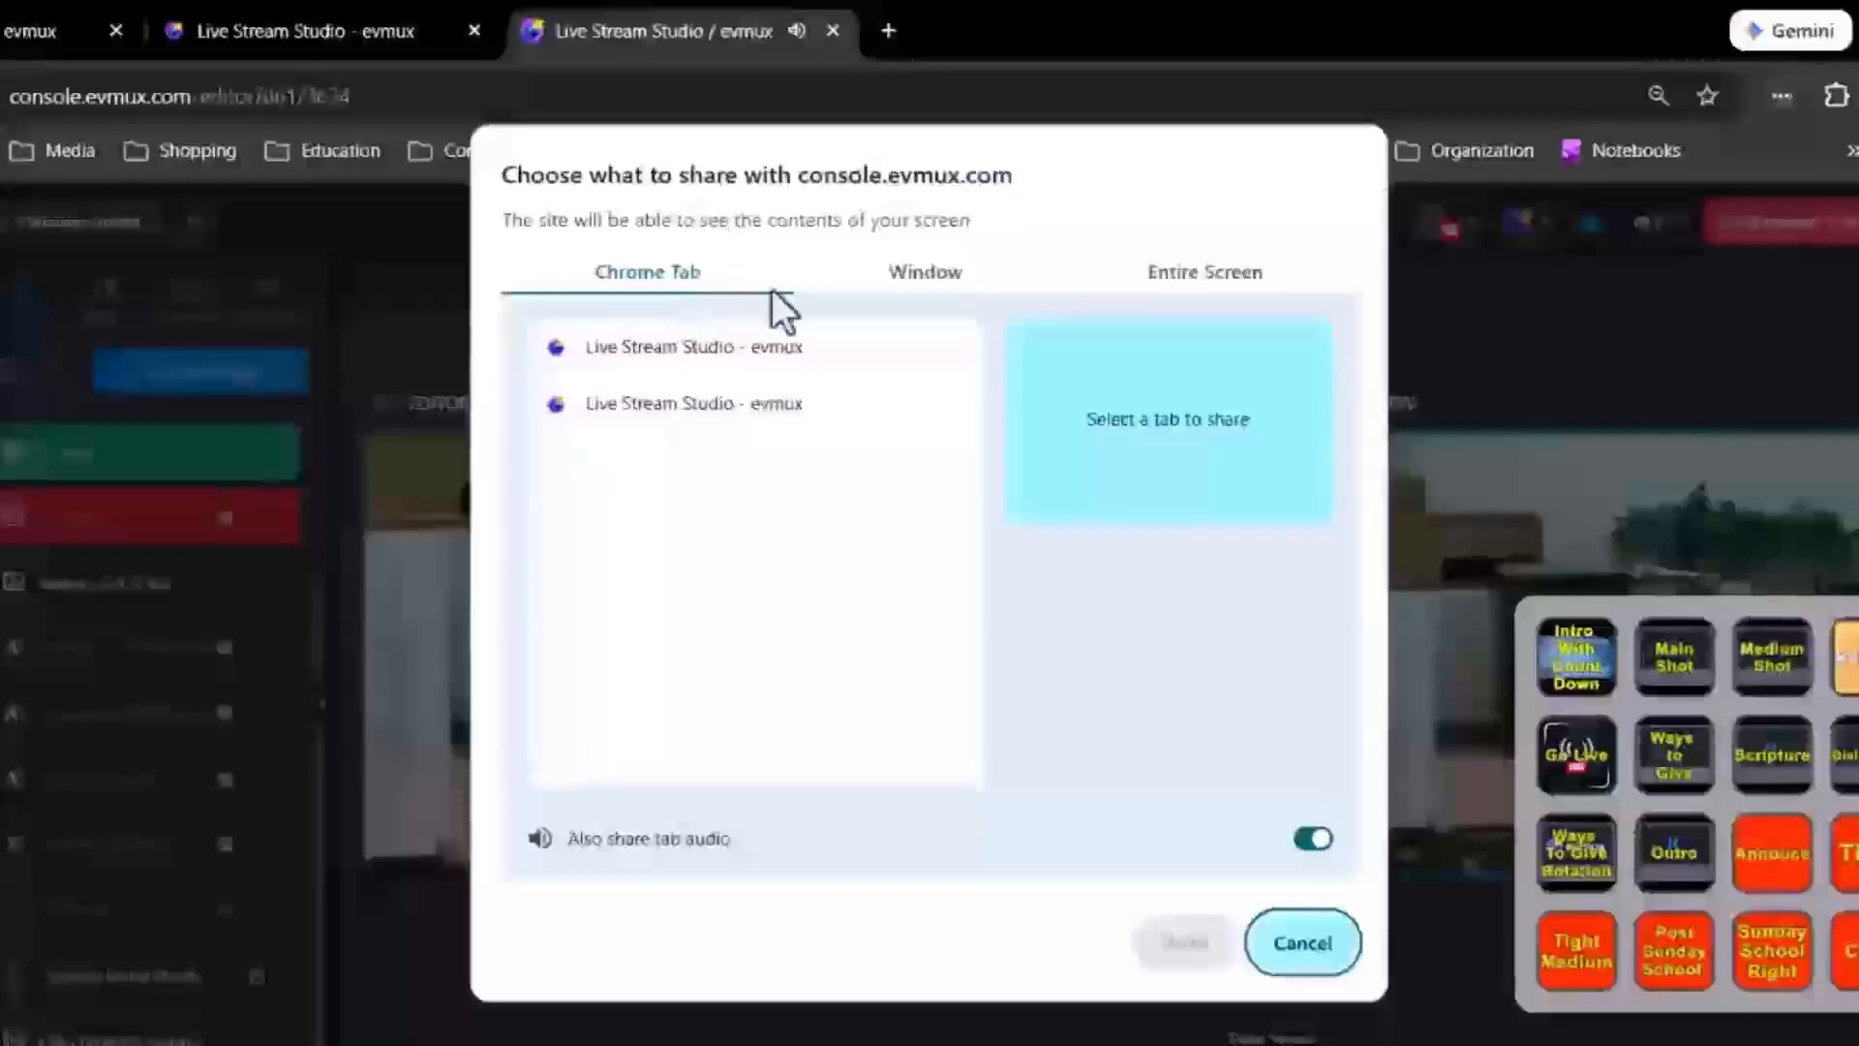
left_click(921, 271)
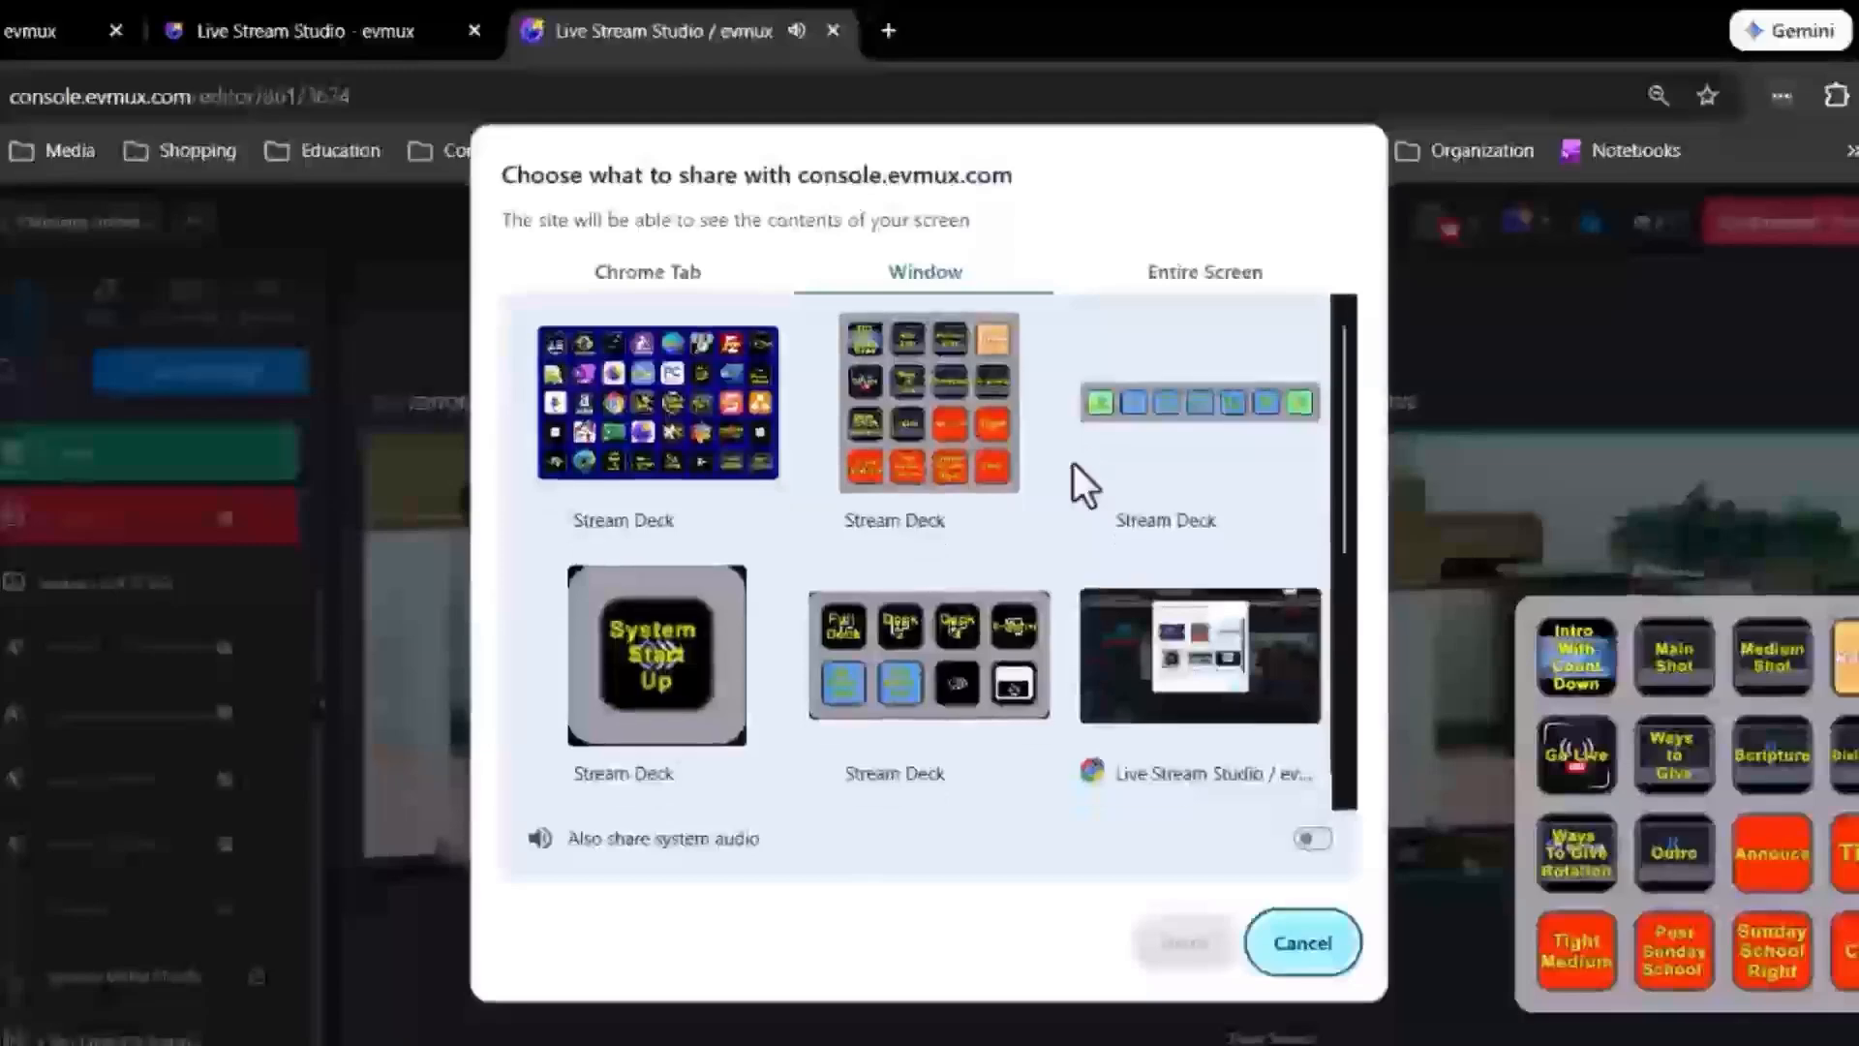
scroll(1082, 484, "down", 3)
scroll(1073, 467, "down", 1)
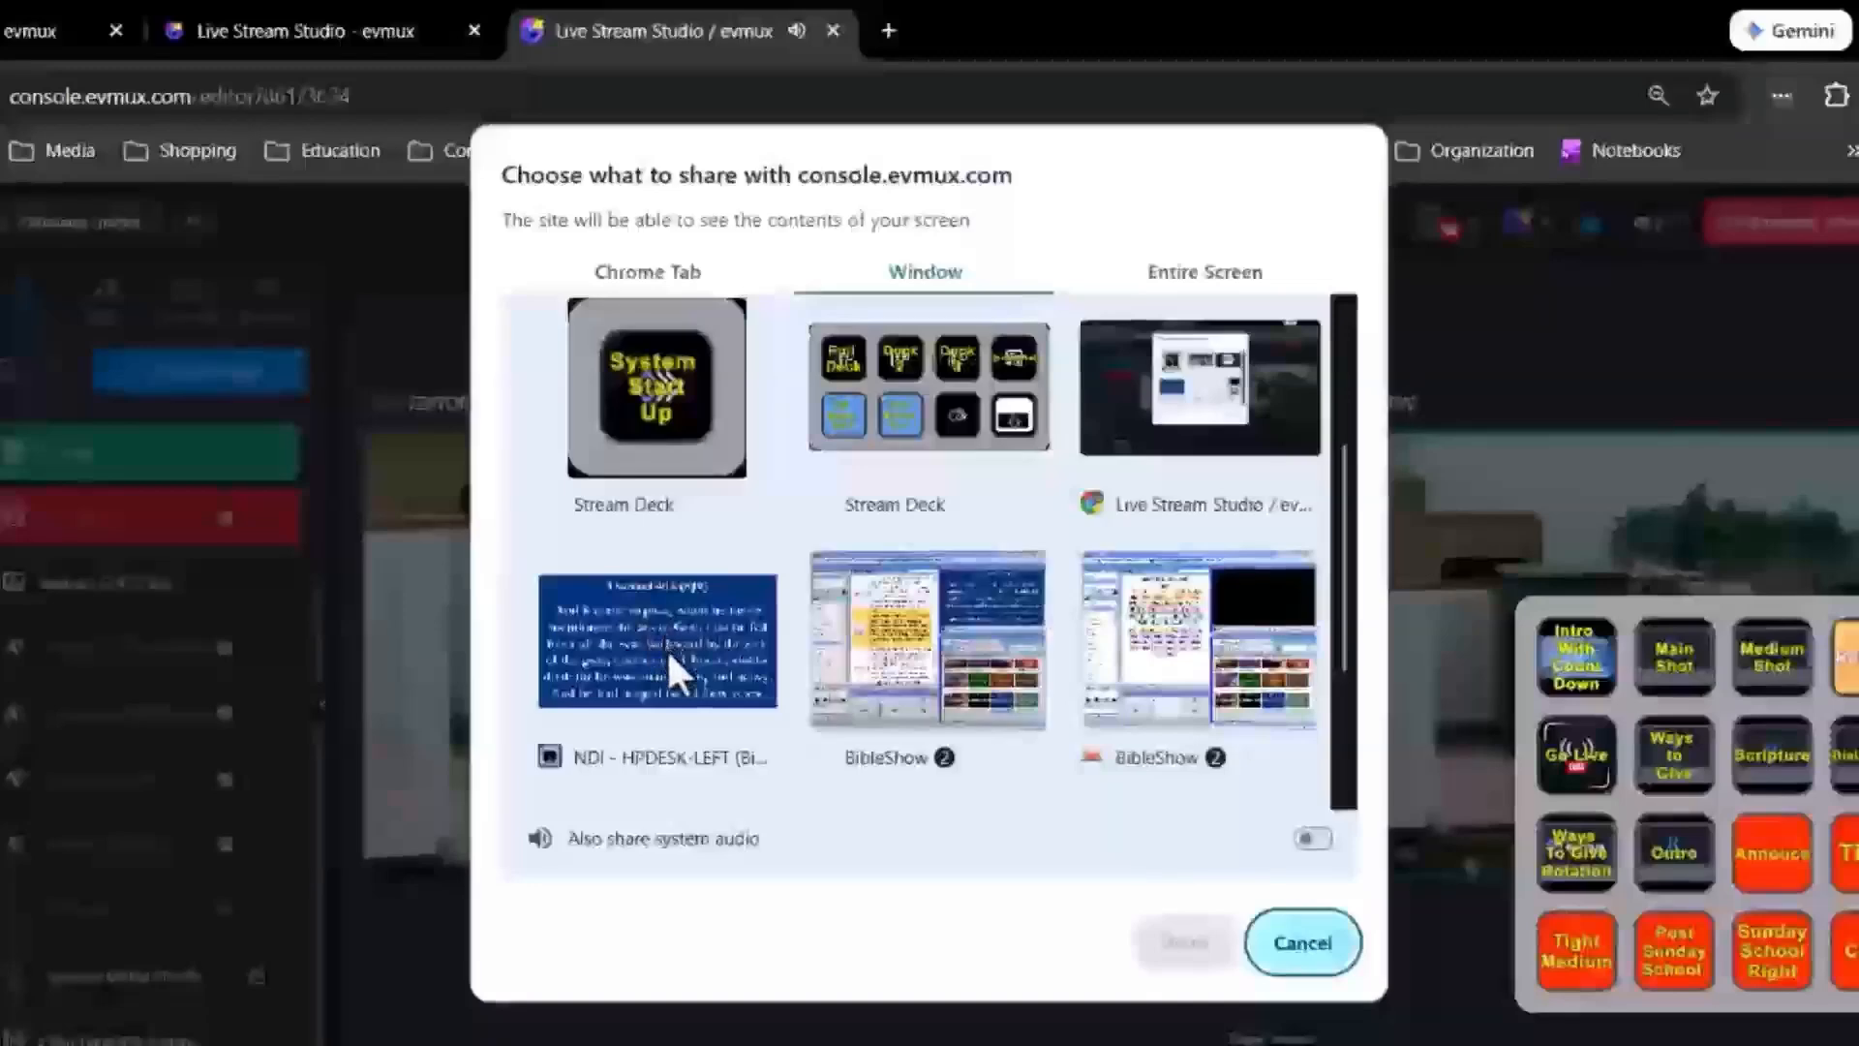
left_click(666, 648)
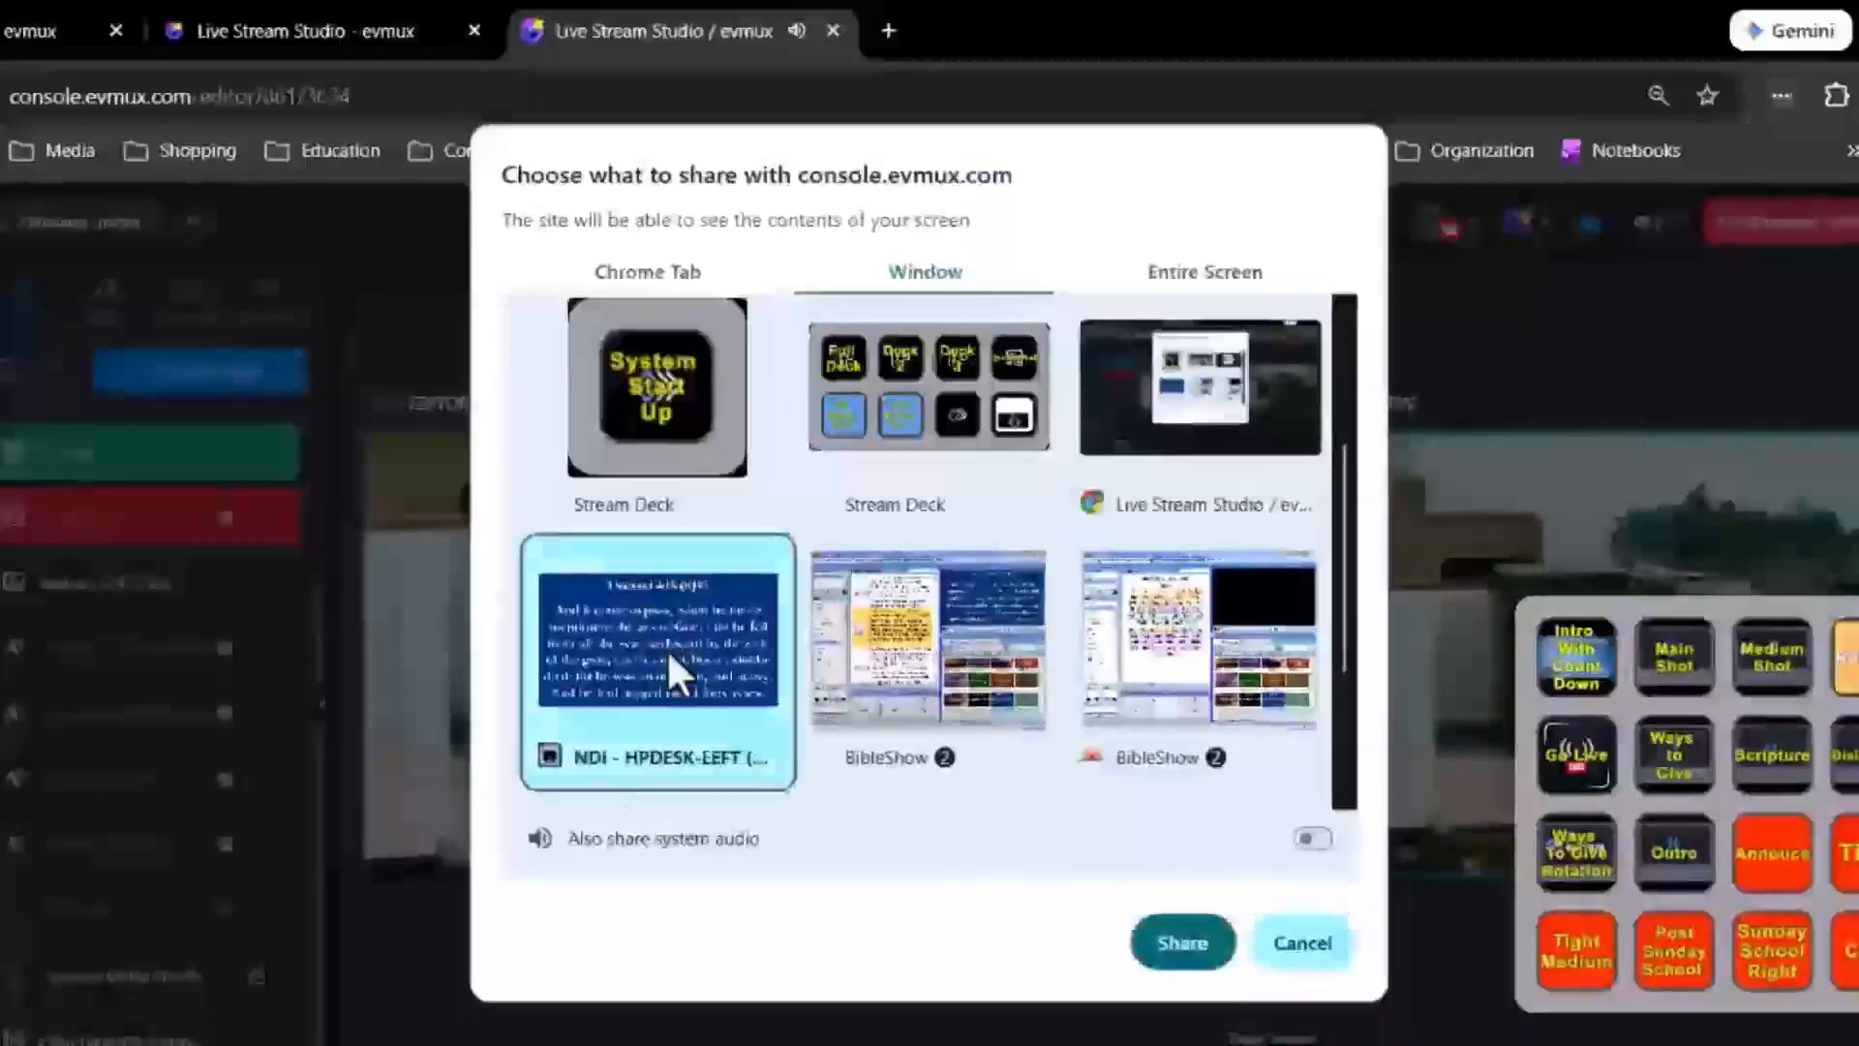
left_click(1176, 943)
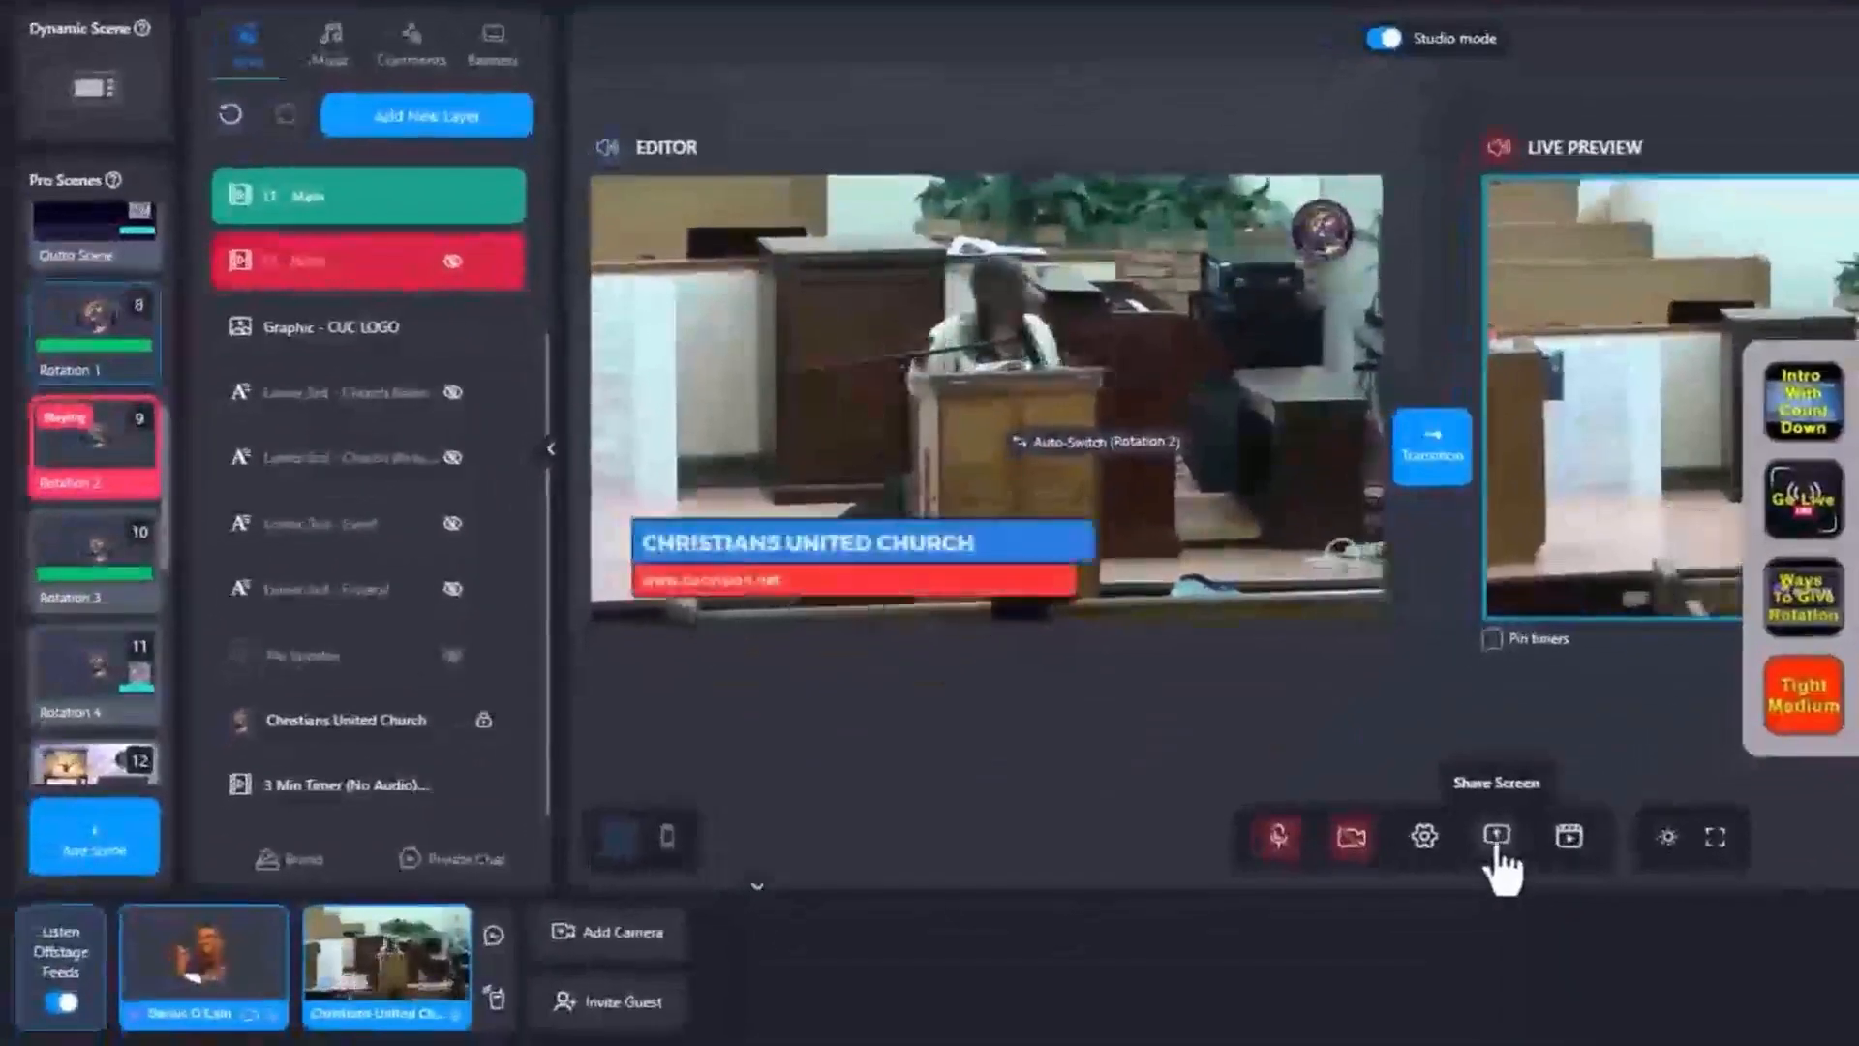
Share the NDI - HPDESK-LEFT window as a screen share source once more.
left_click(1496, 844)
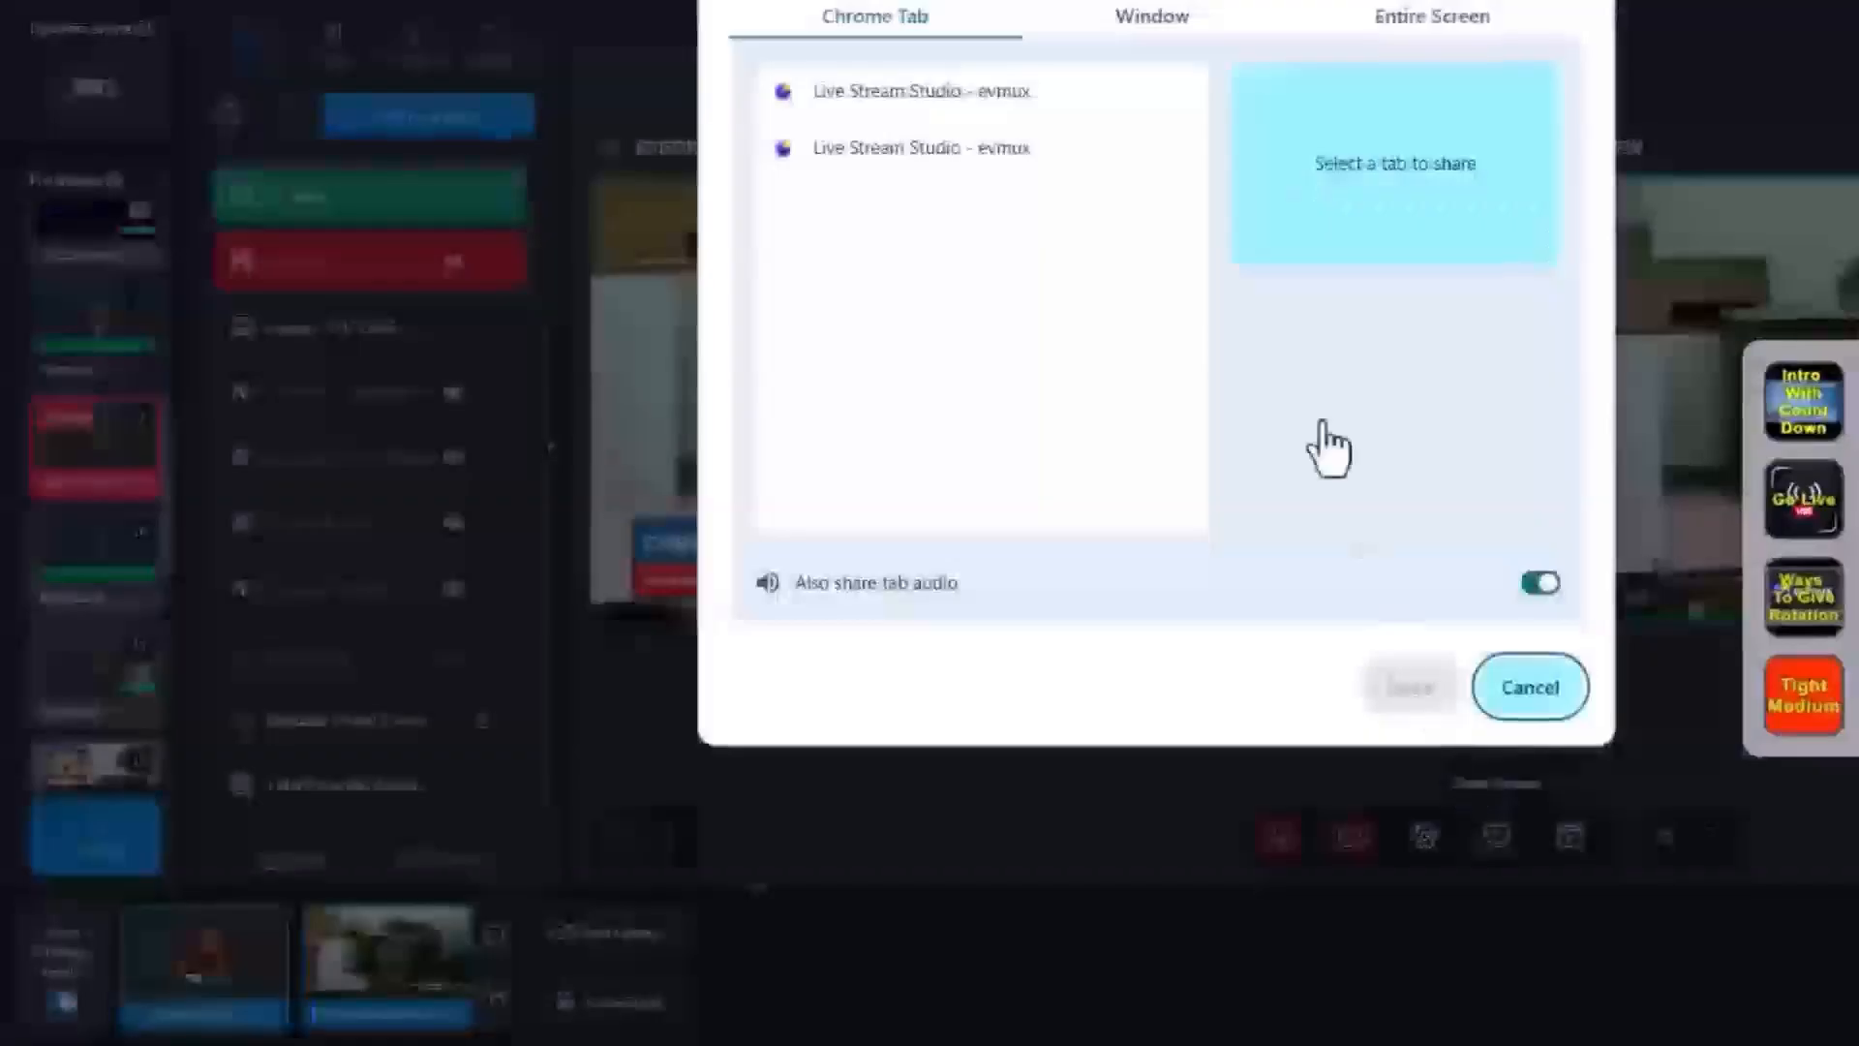
left_click(1151, 17)
scroll(889, 157, "down", 5)
left_click(887, 153)
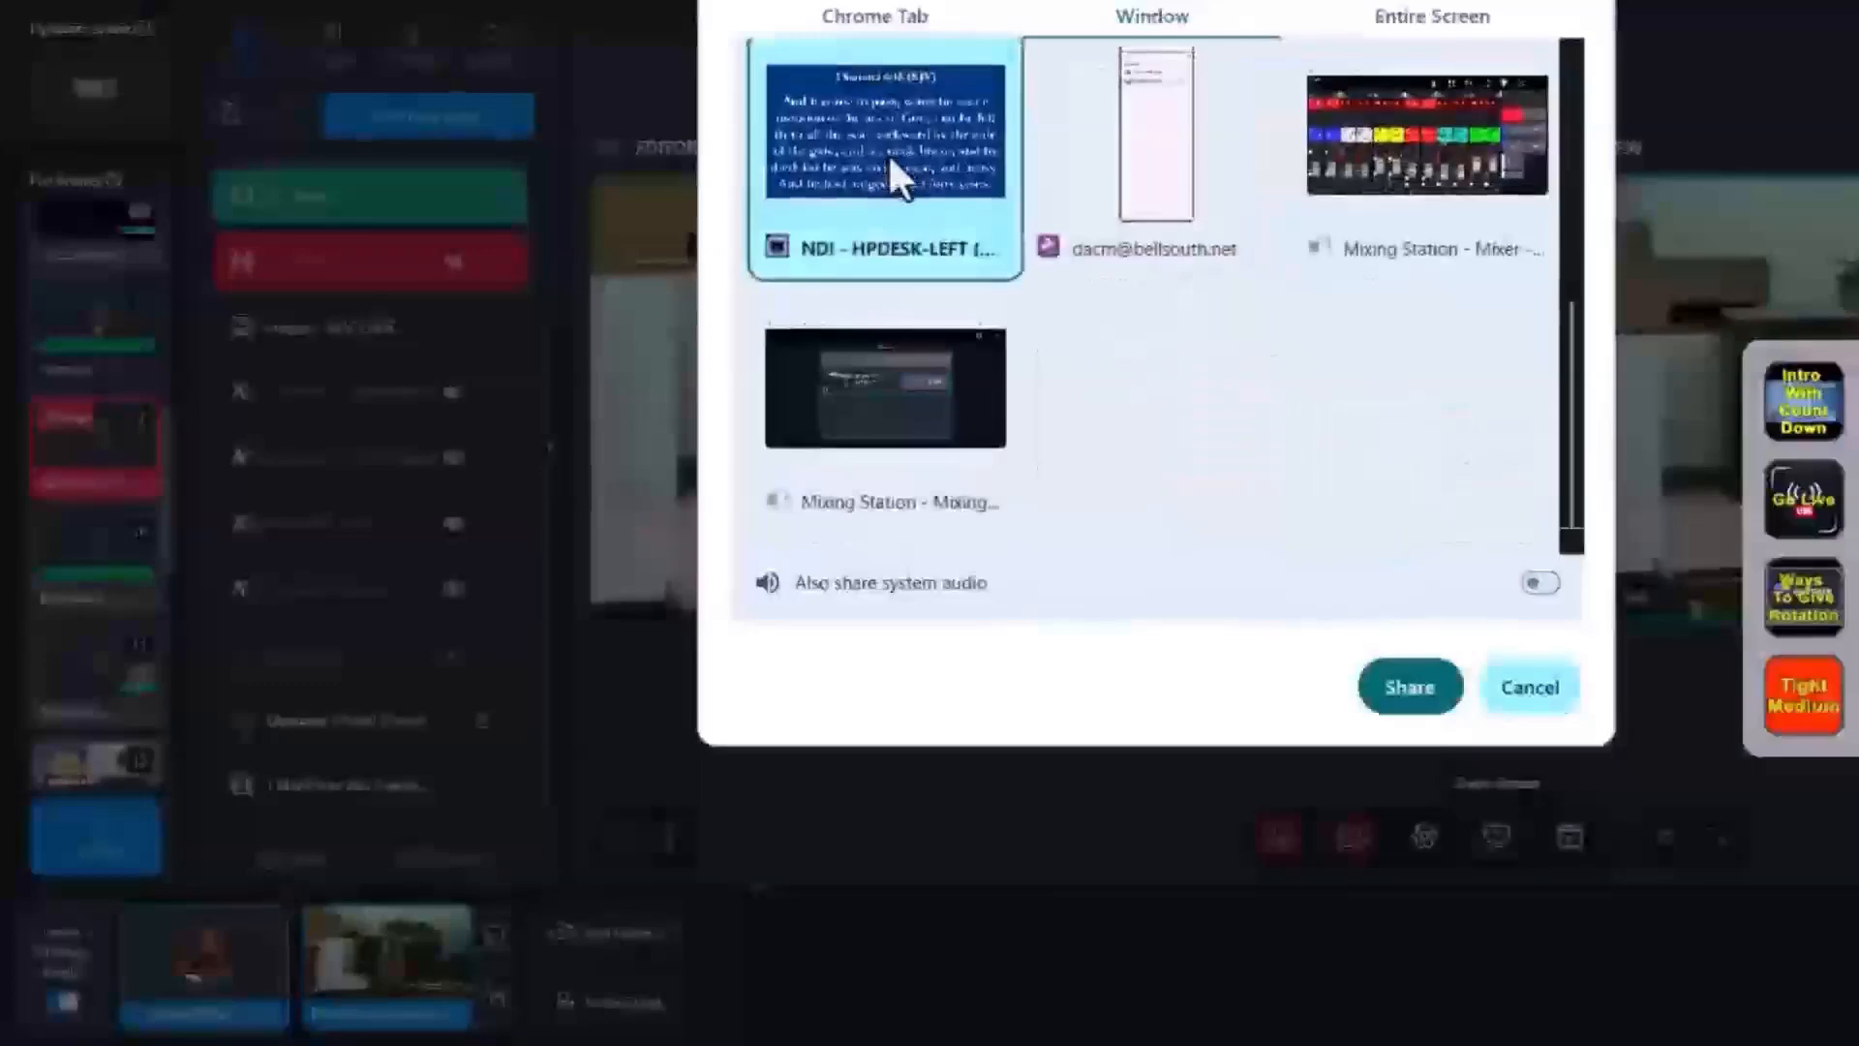
left_click(1420, 695)
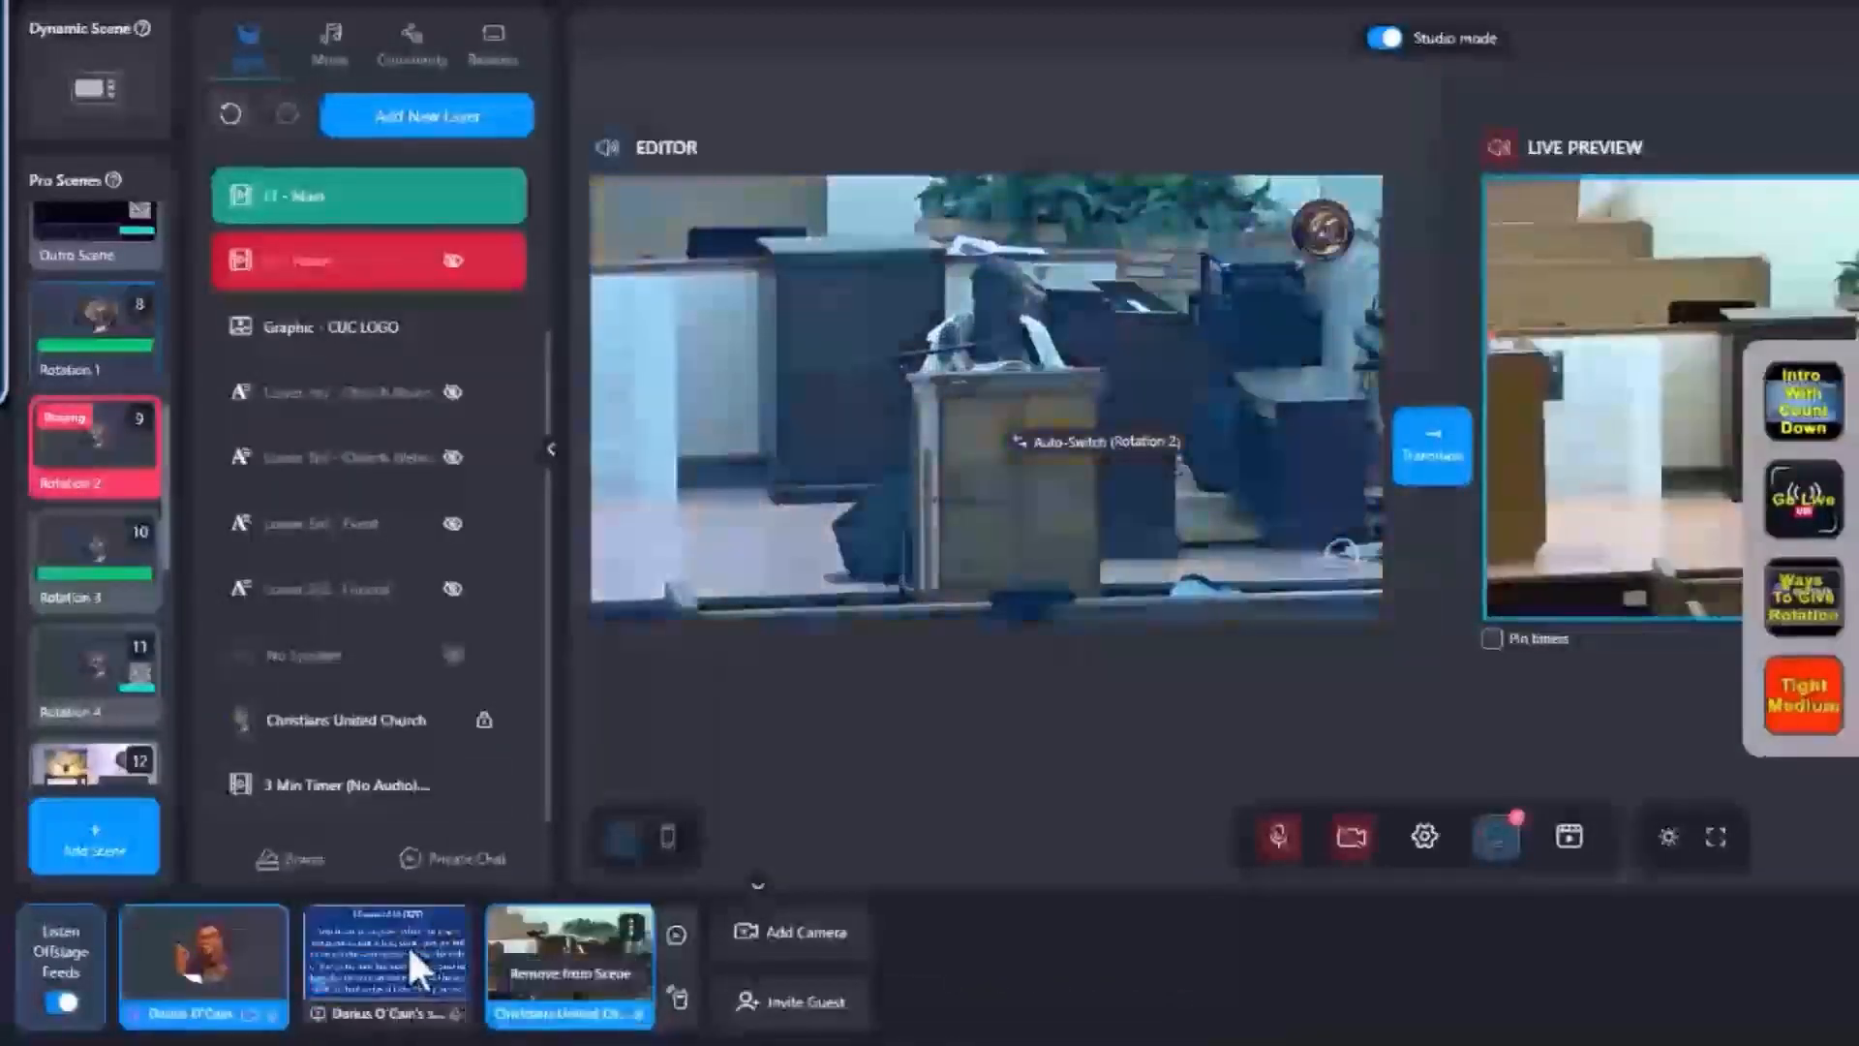
Open the Scripture scene from the Pro Scenes list in the editor.
mouse_move(402, 955)
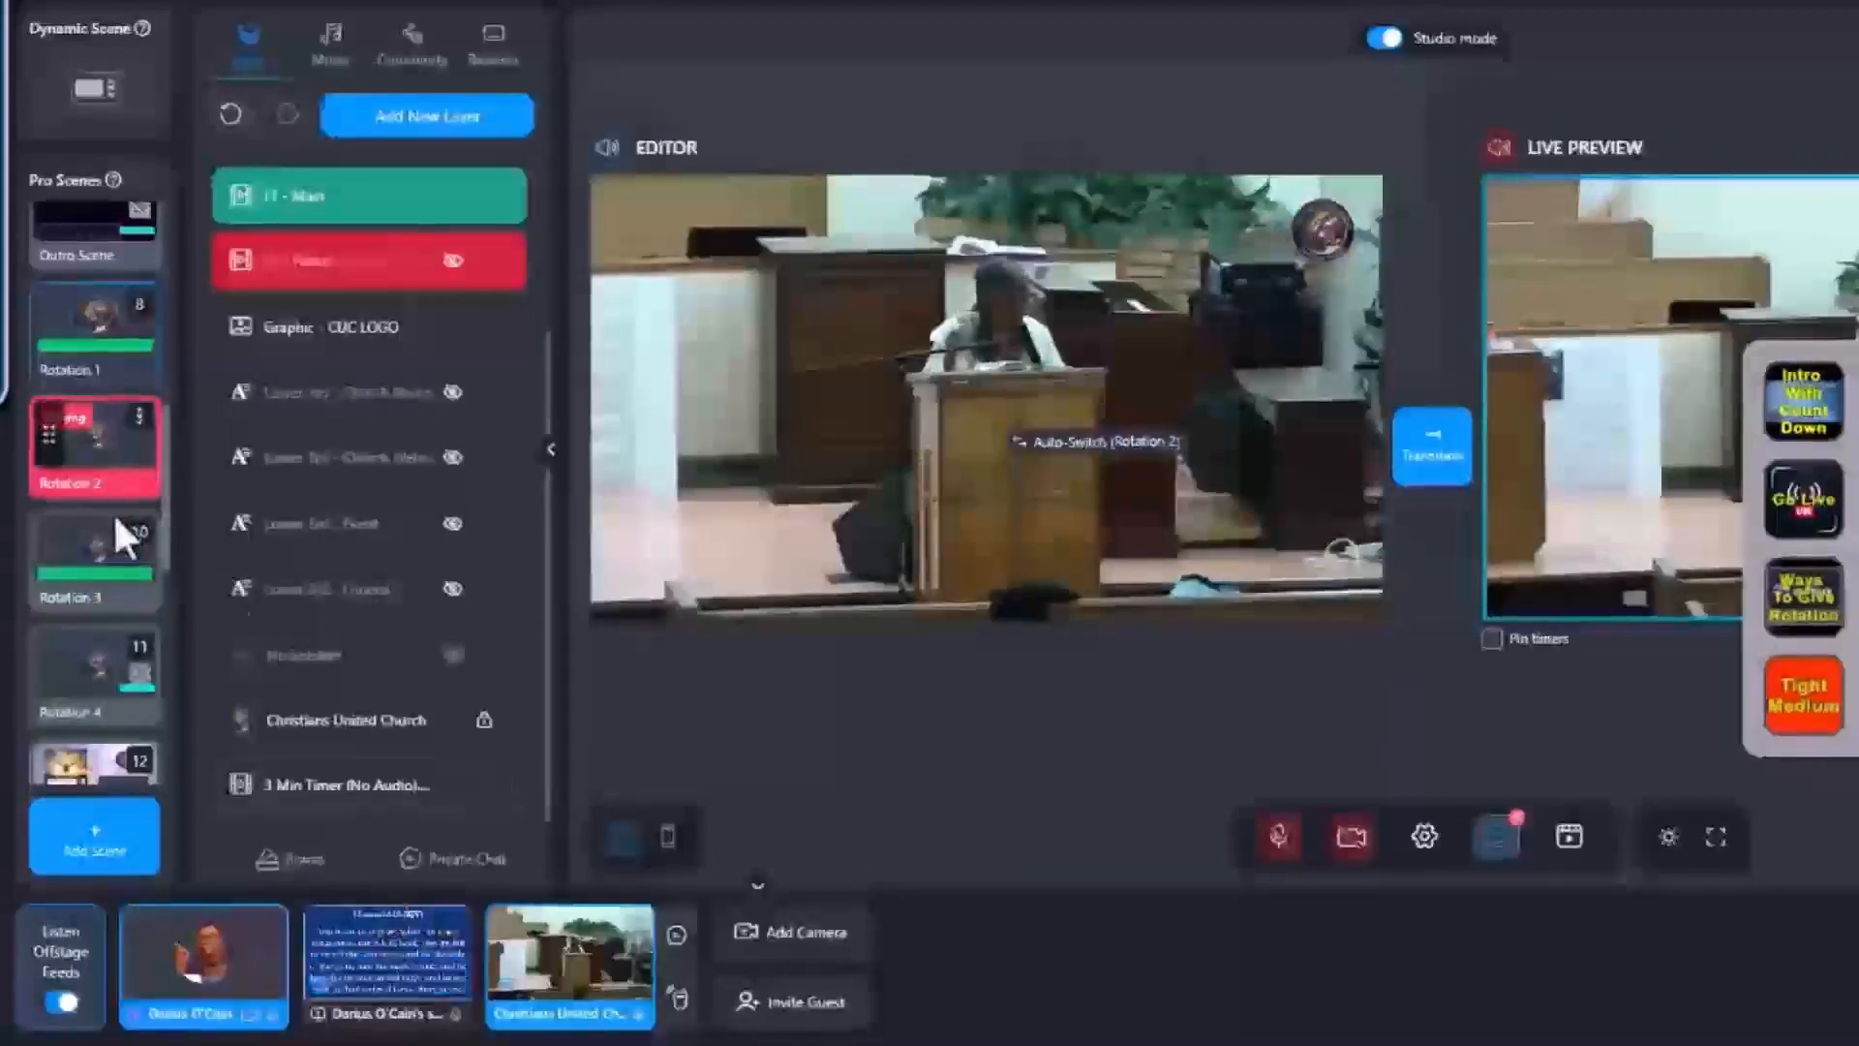
scroll(121, 497, "down", 3)
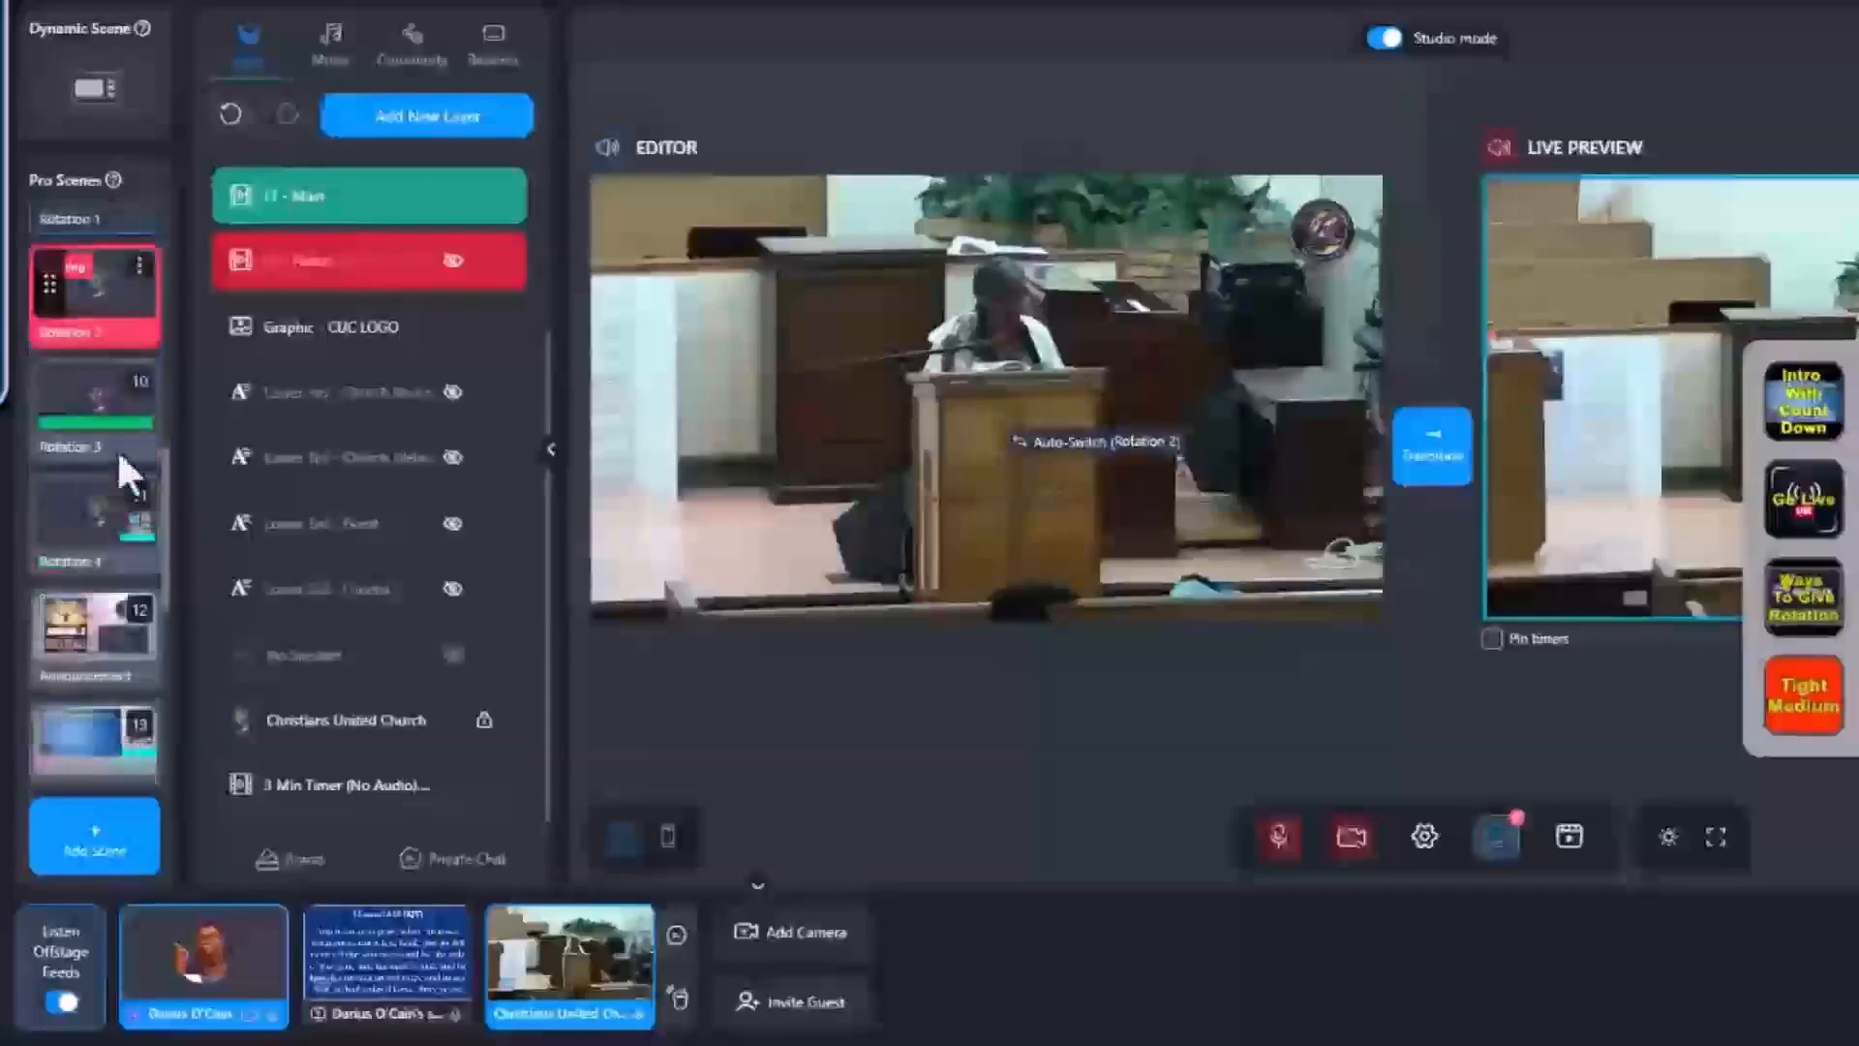
scroll(116, 515, "up", 5)
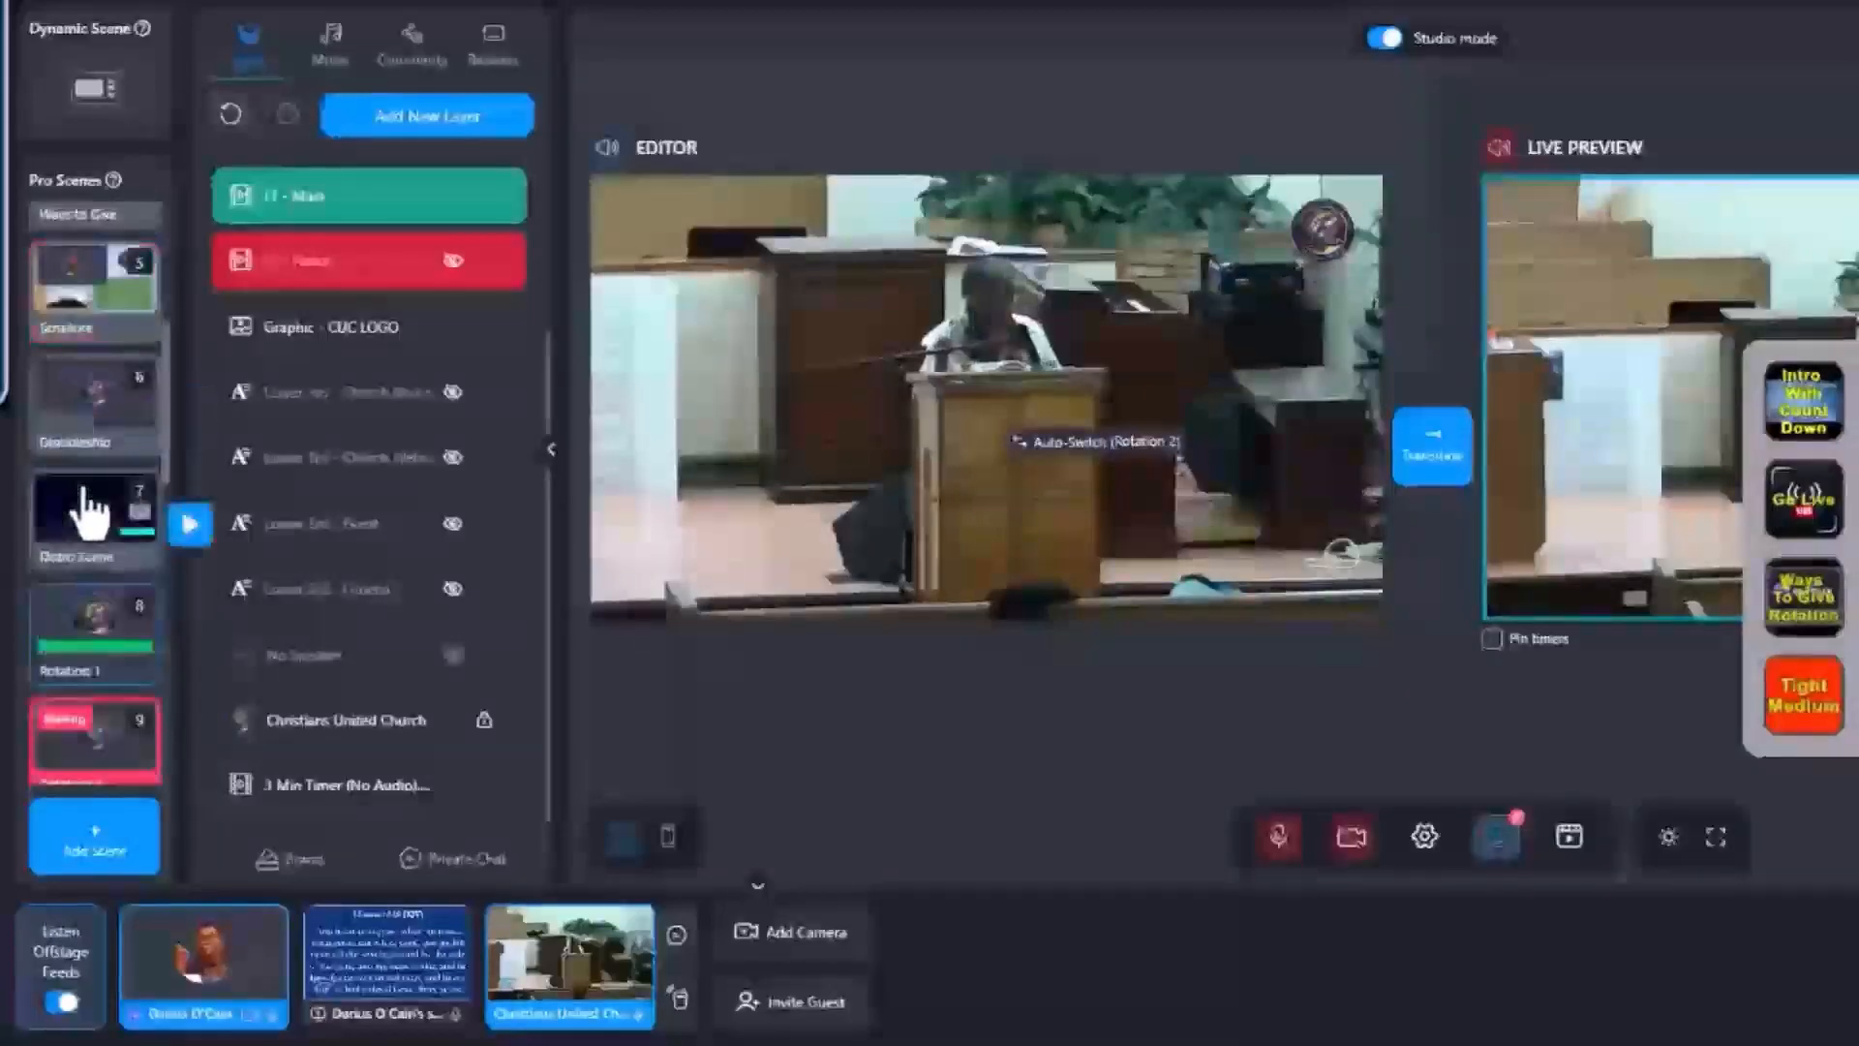
scroll(89, 511, "up", 2)
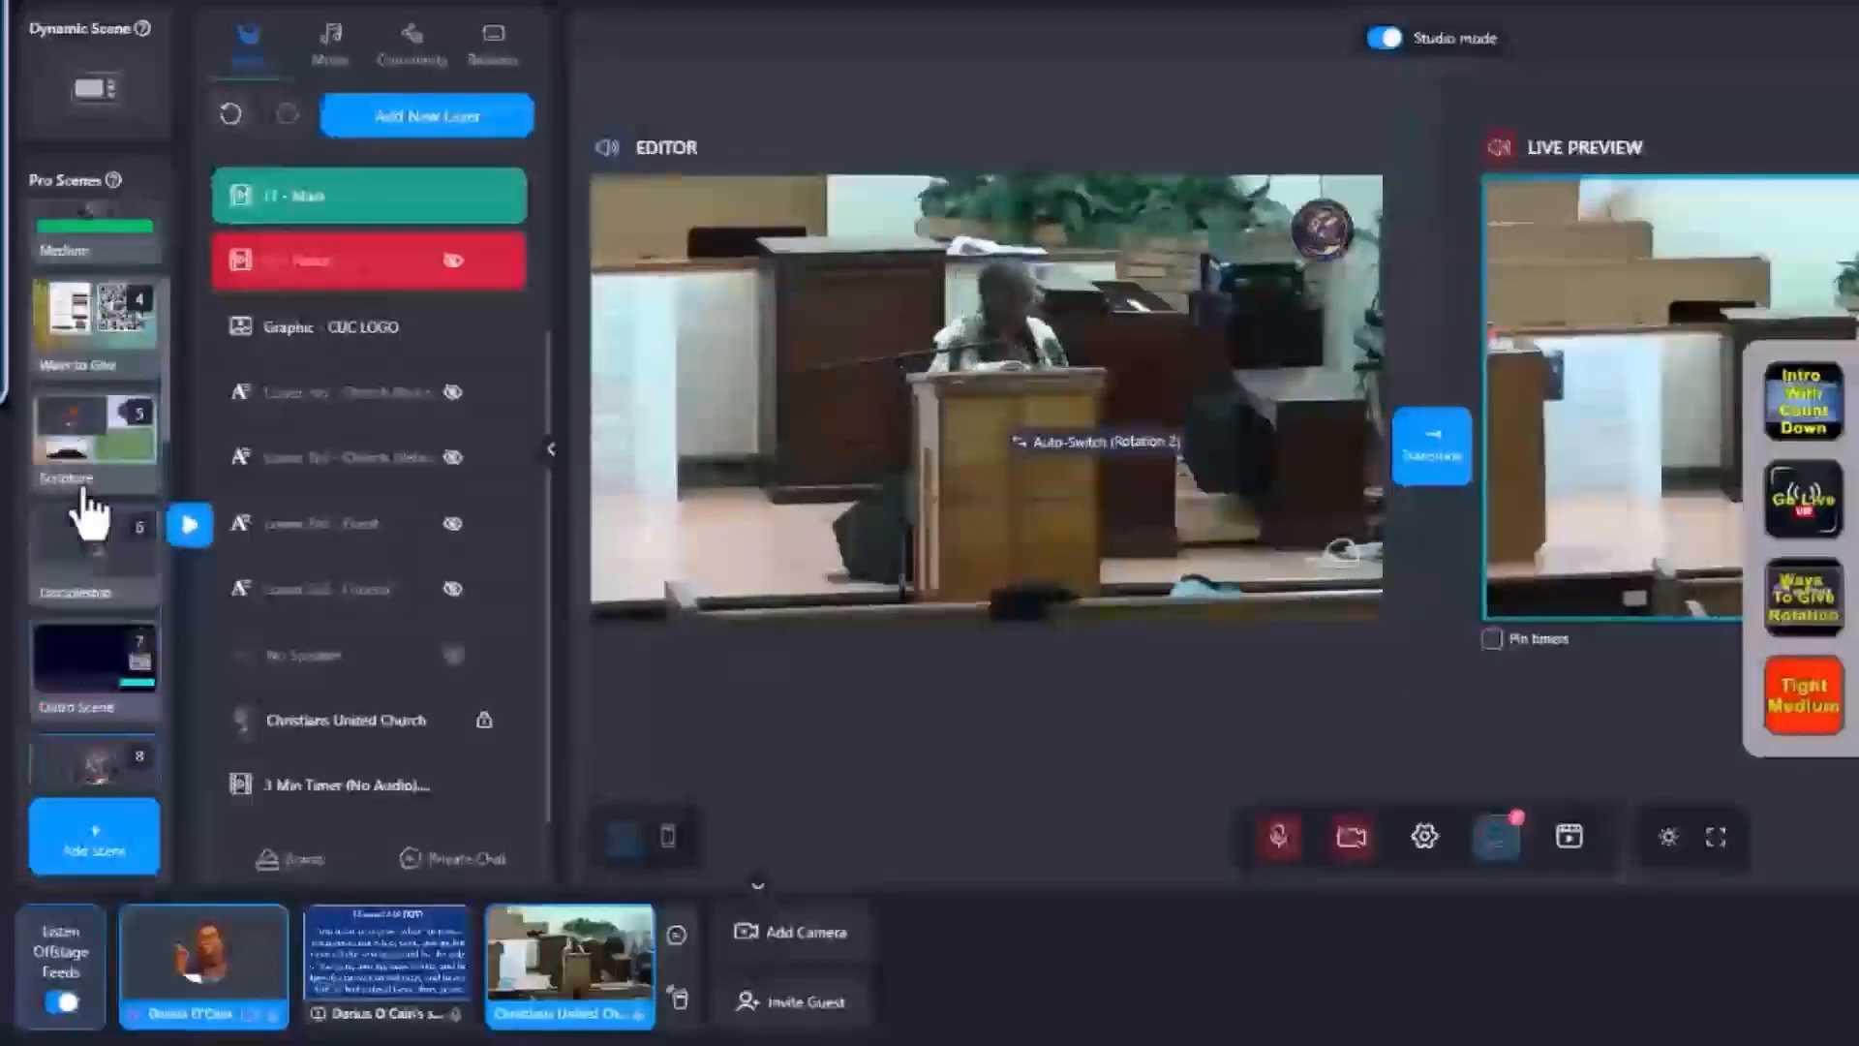
scroll(89, 514, "up", 2)
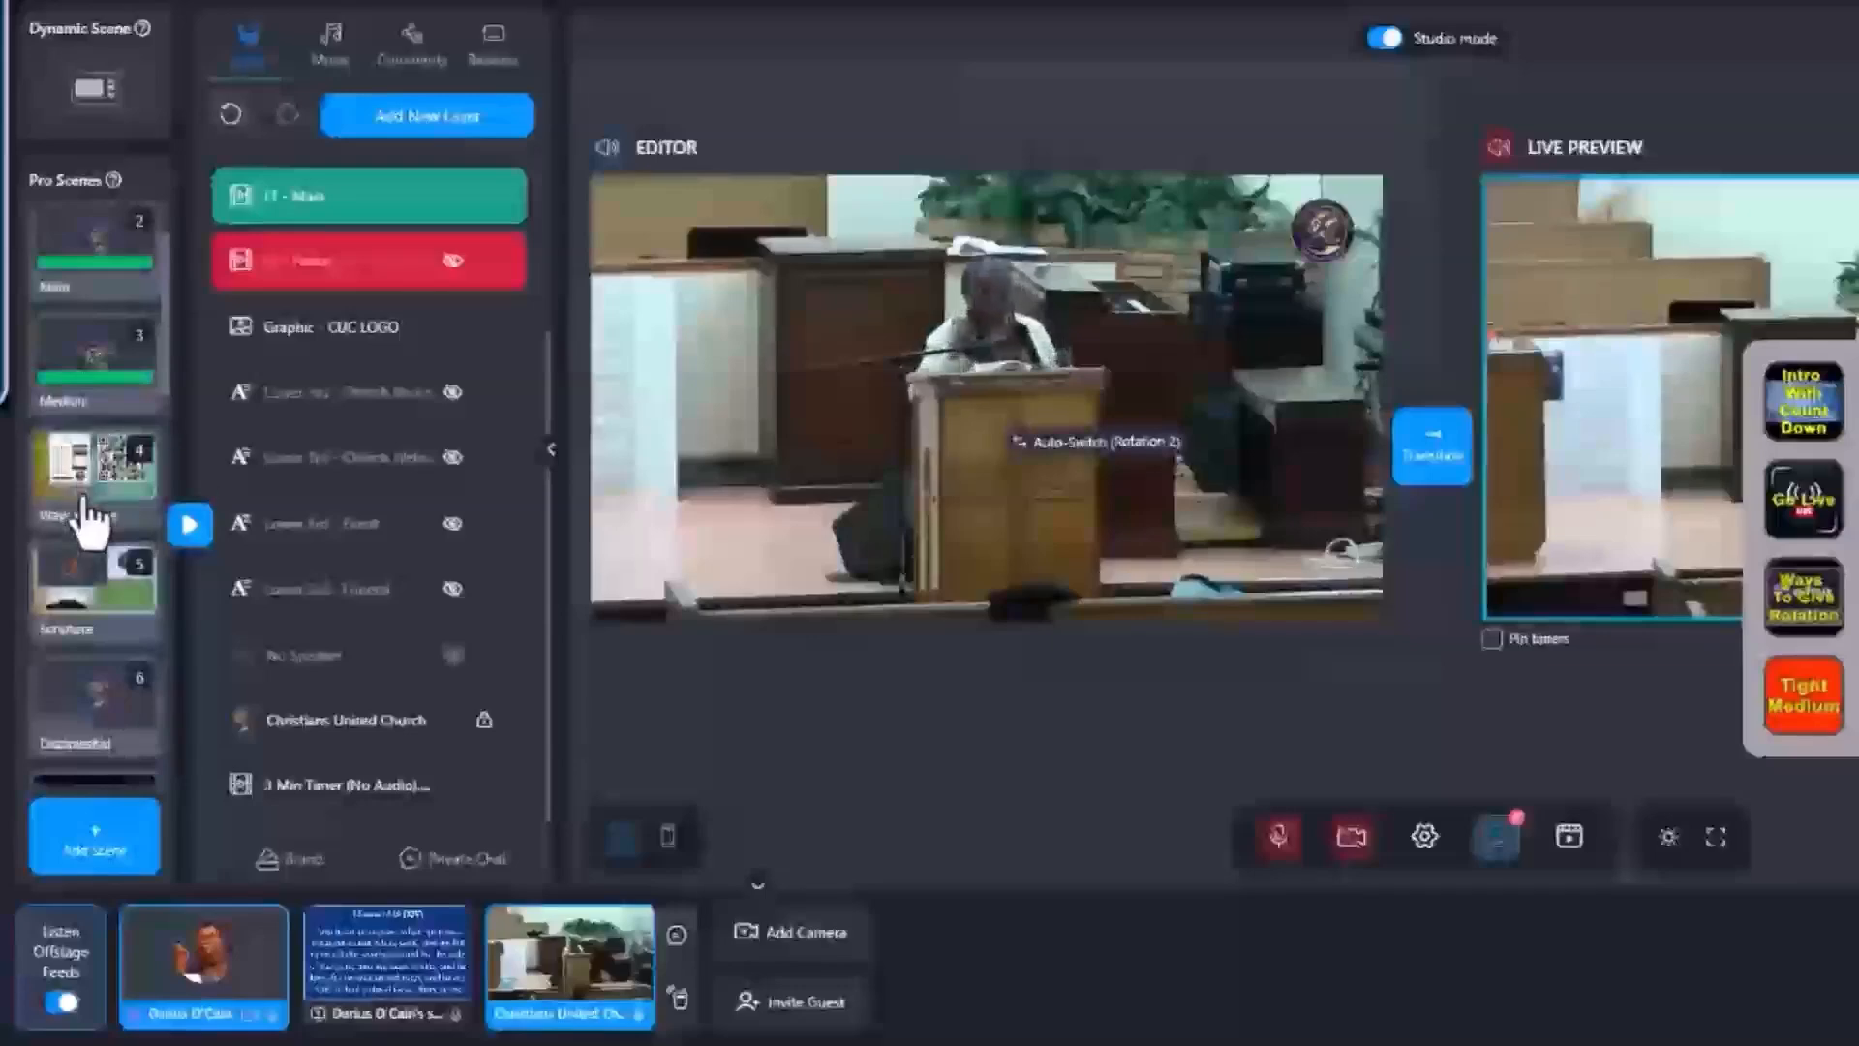
left_click(66, 627)
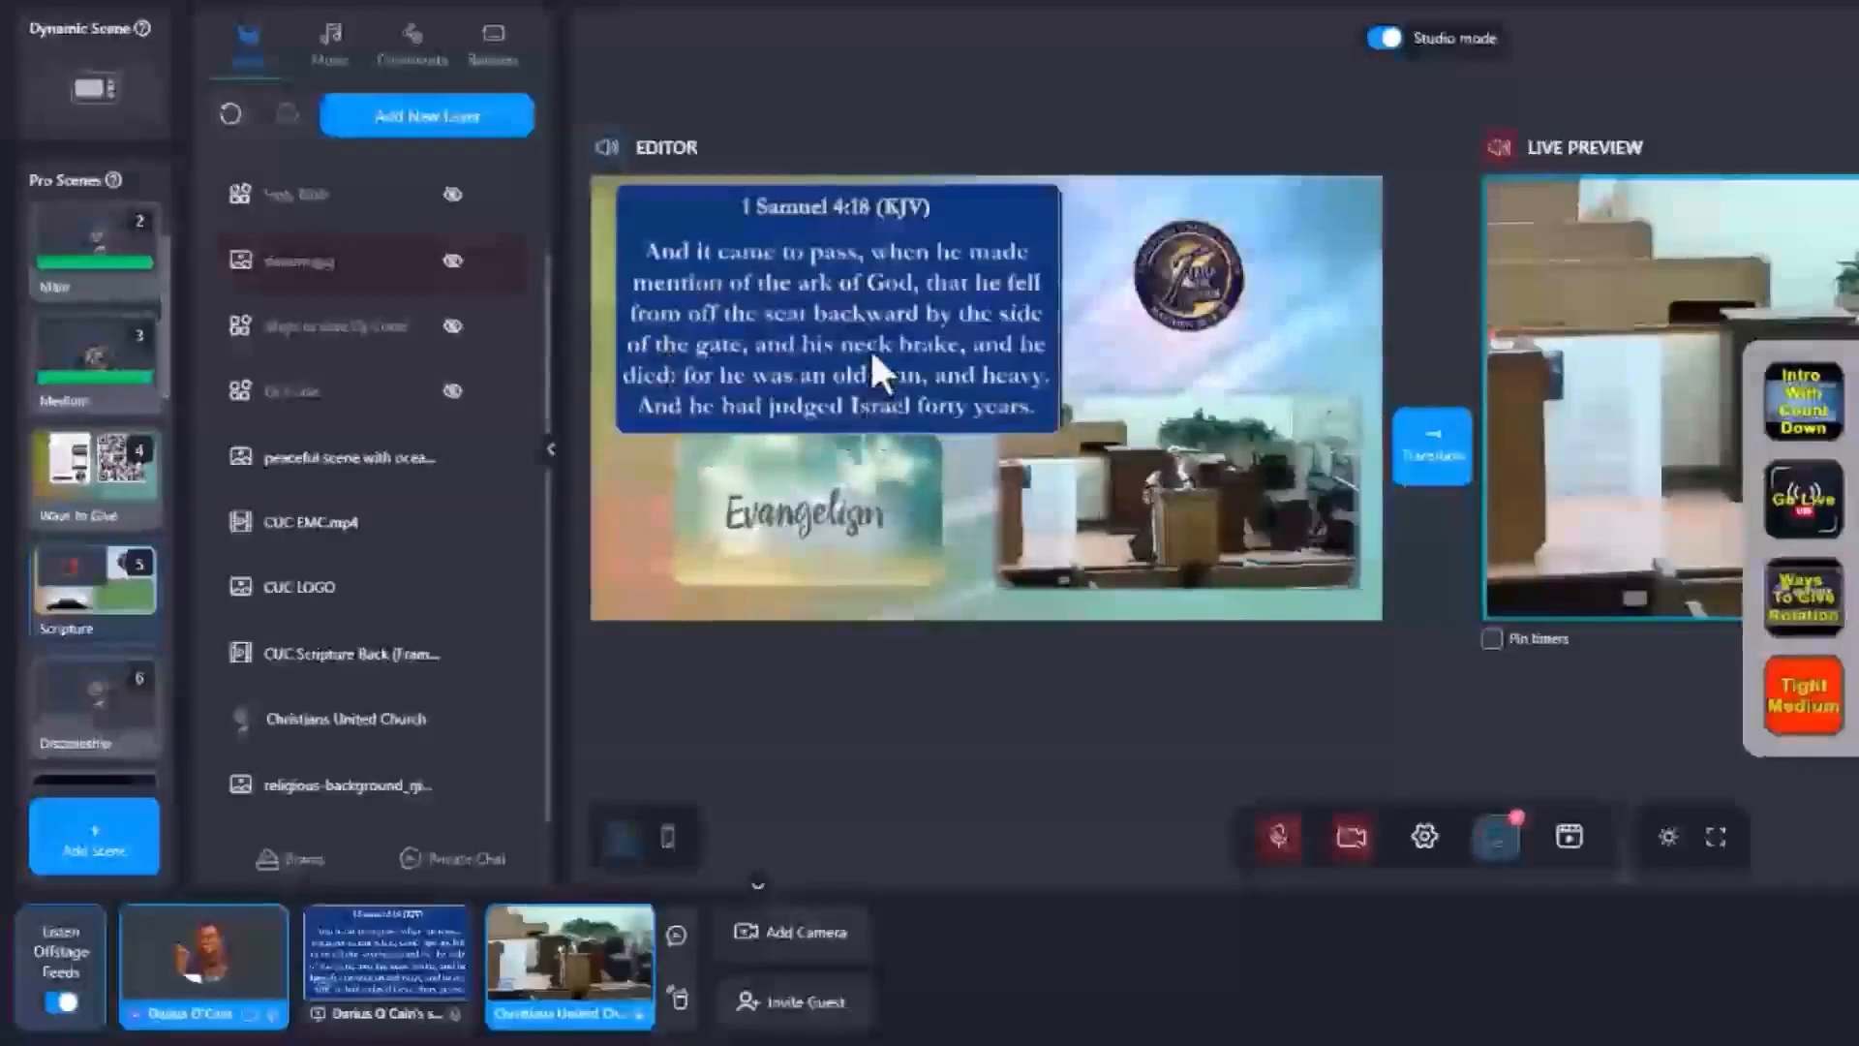
Move the floating deck panel to the lower right corner.
mouse_move(1057, 540)
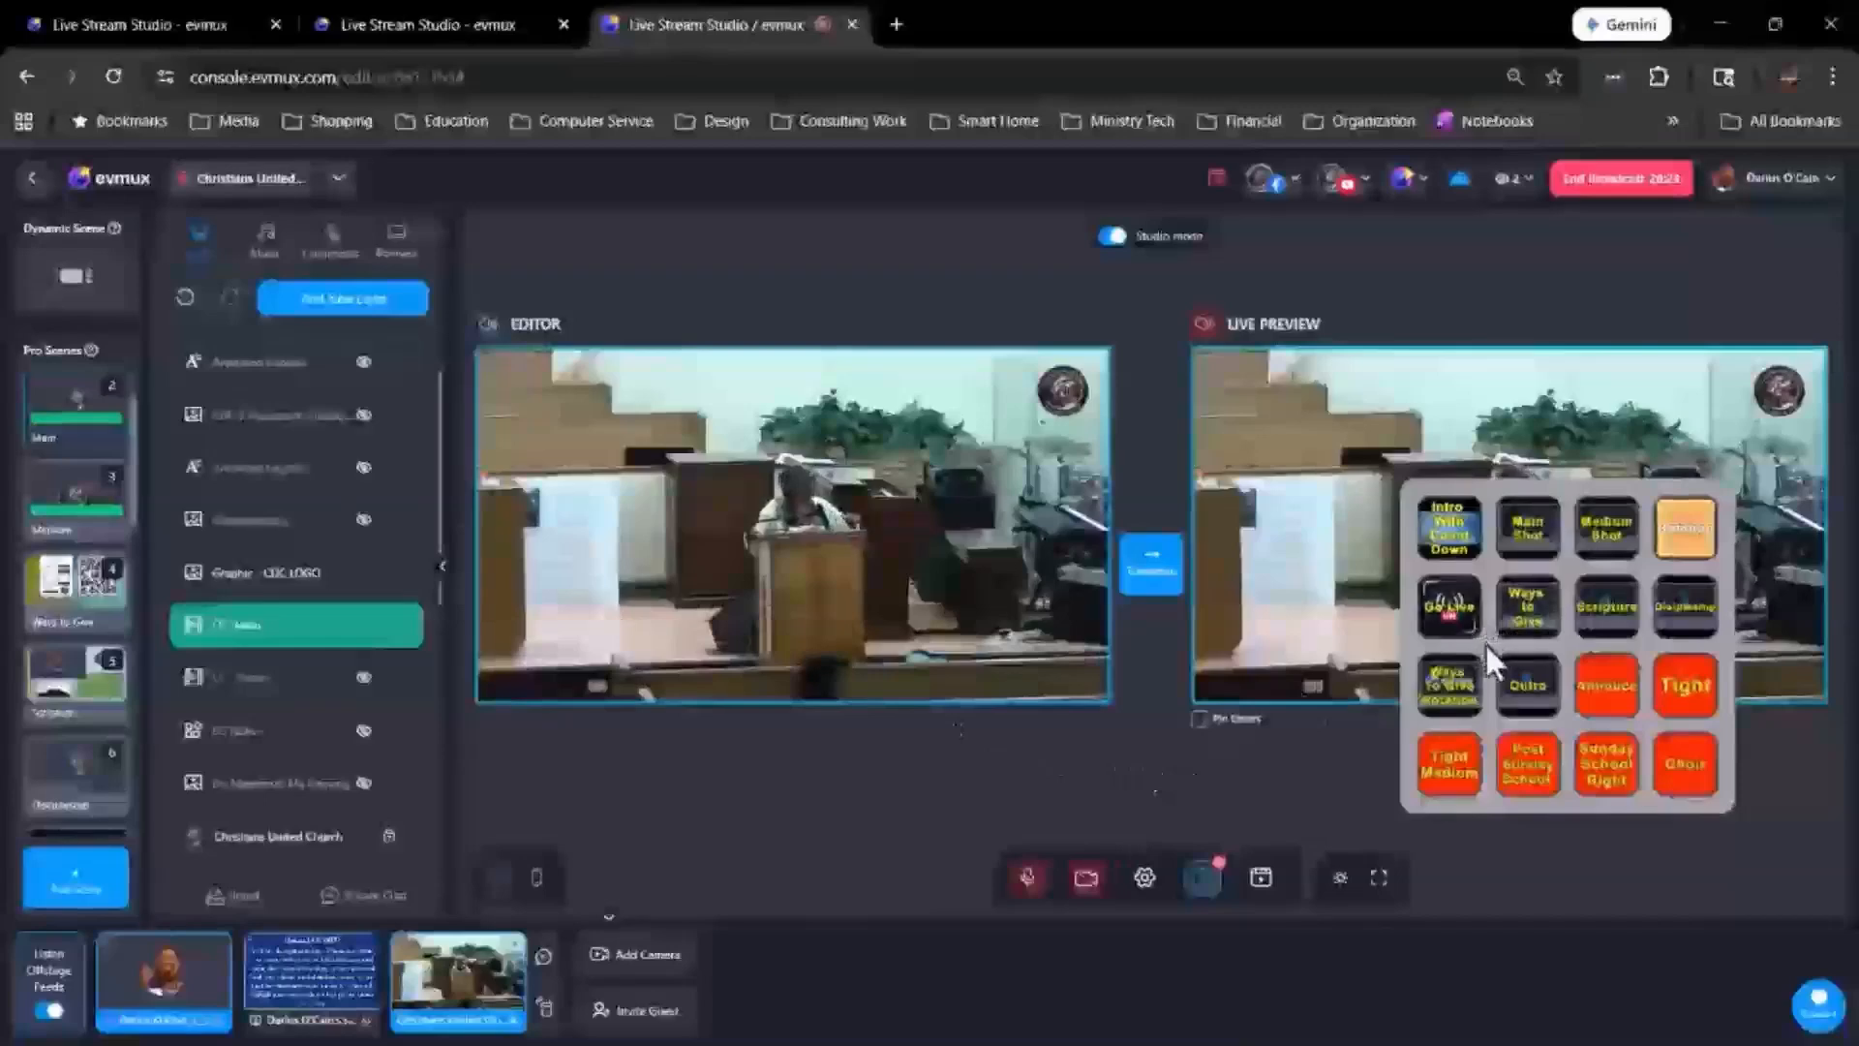
left_click_drag(1484, 642, 1542, 893)
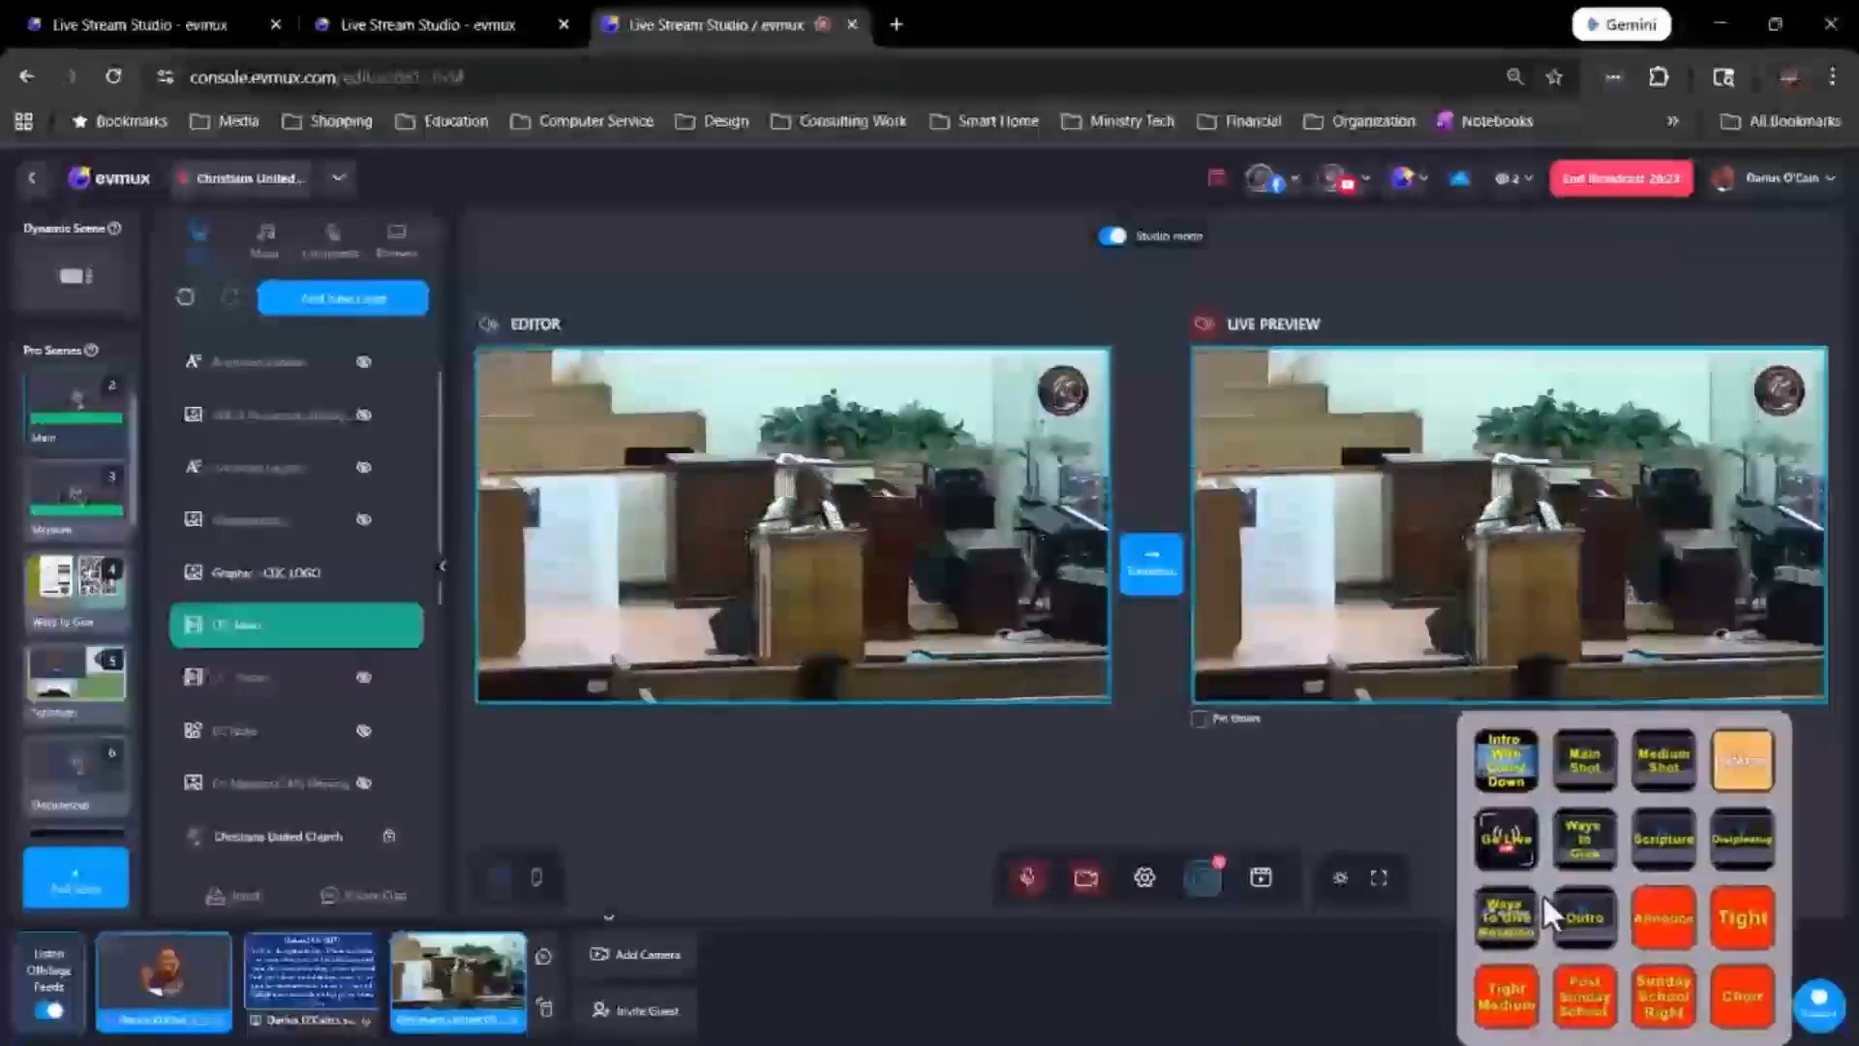